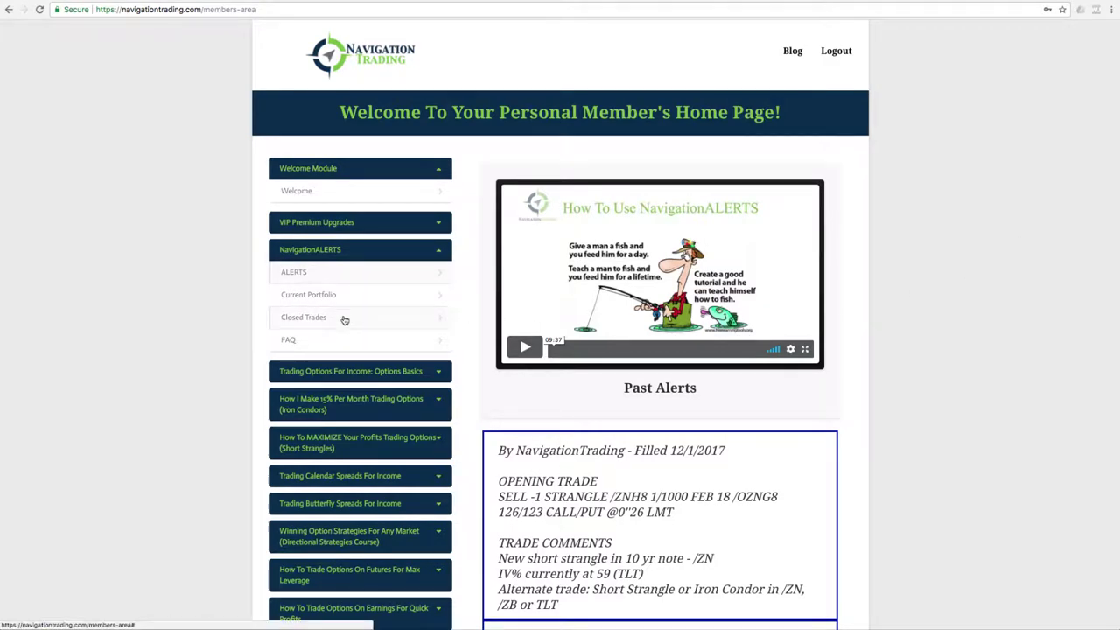
Step: Open the Closed Trades page and review the closed positions for the current month down to the past-months list
left_click(344, 320)
scroll(791, 340, "down", 20)
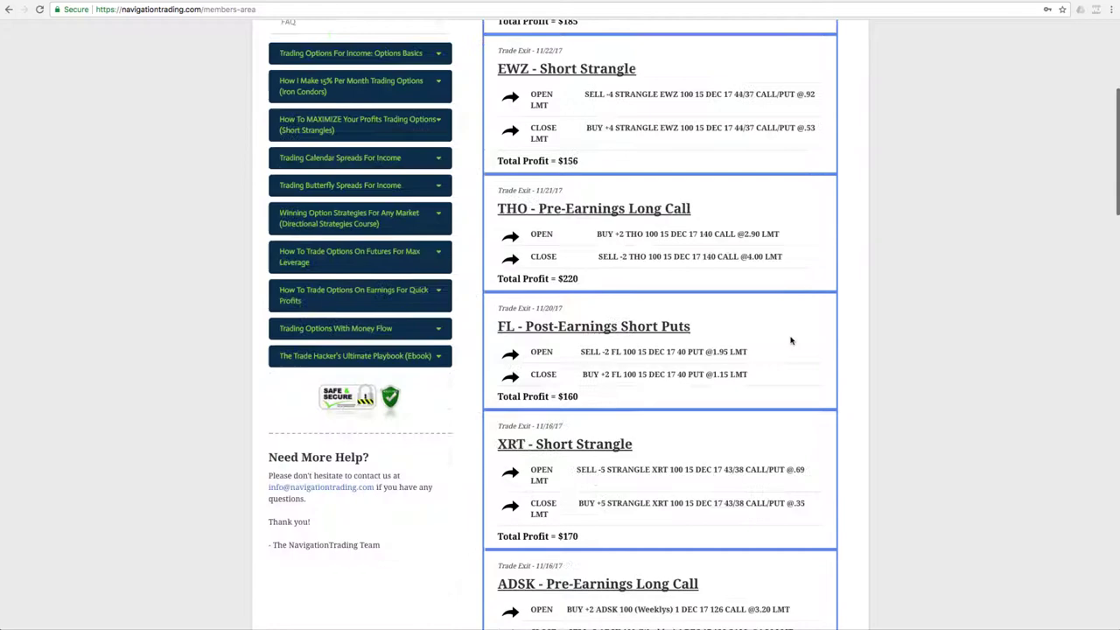
scroll(791, 341, "down", 3)
scroll(790, 338, "up", 6)
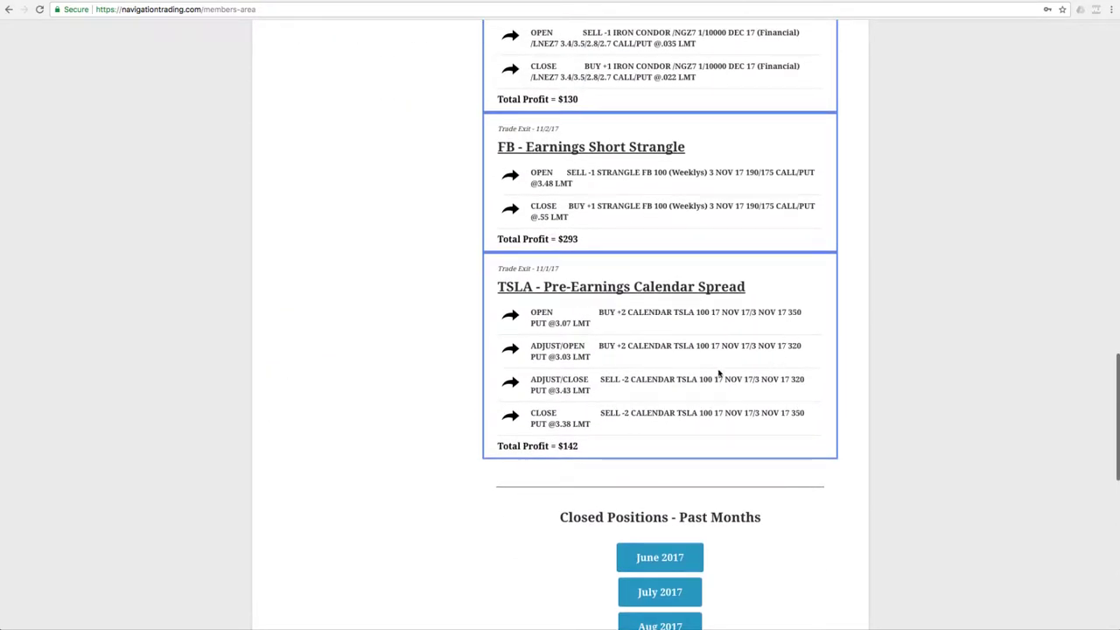
scroll(639, 343, "up", 5)
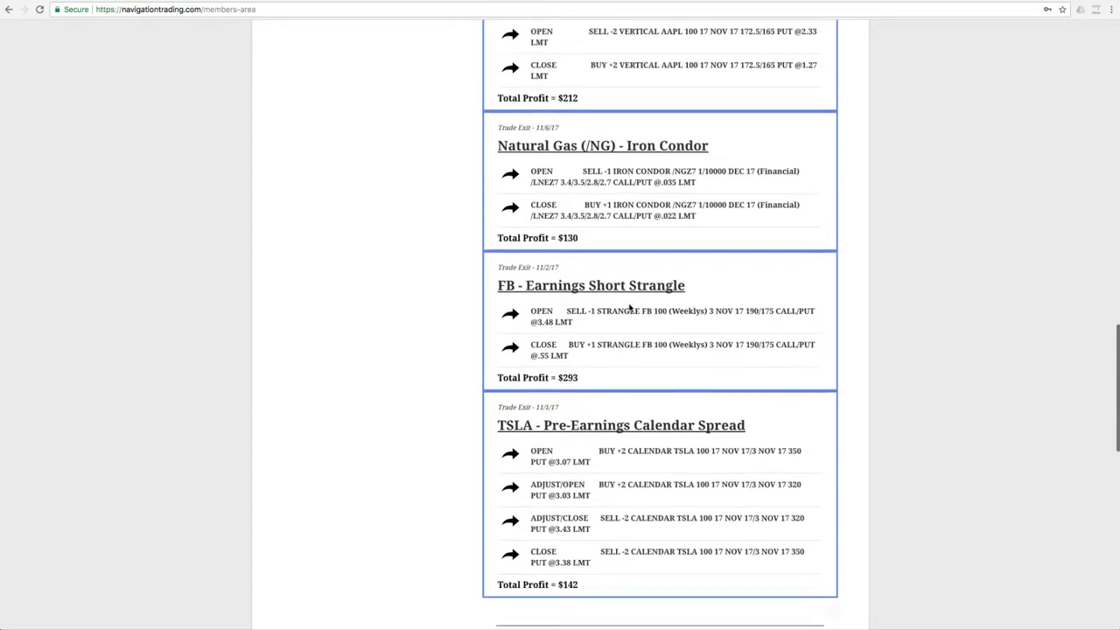
scroll(632, 291, "up", 8)
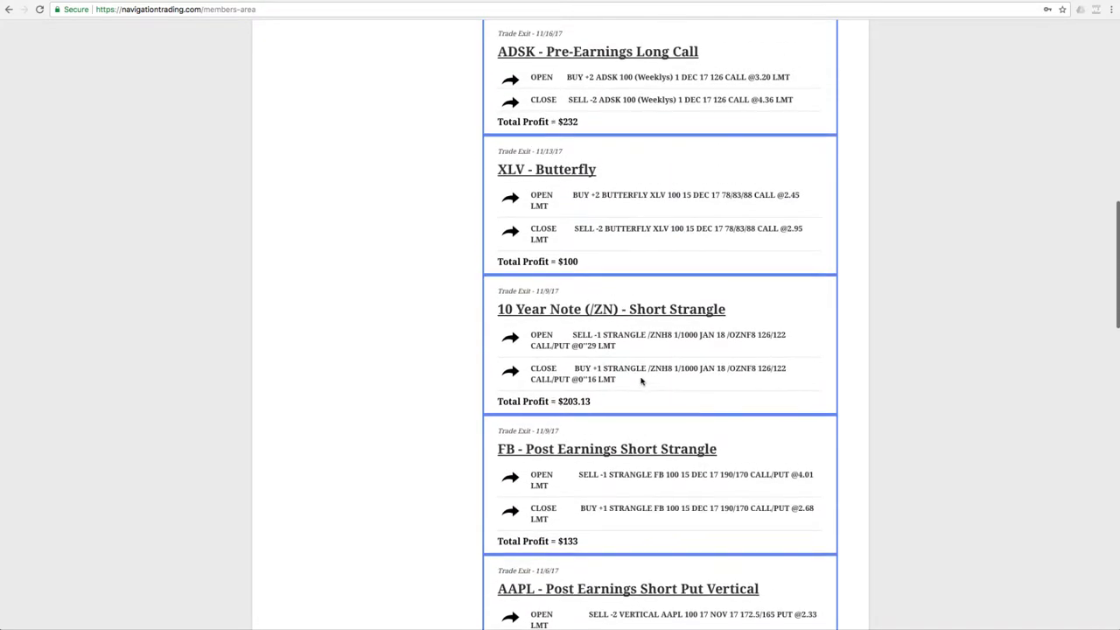
scroll(668, 144, "up", 9)
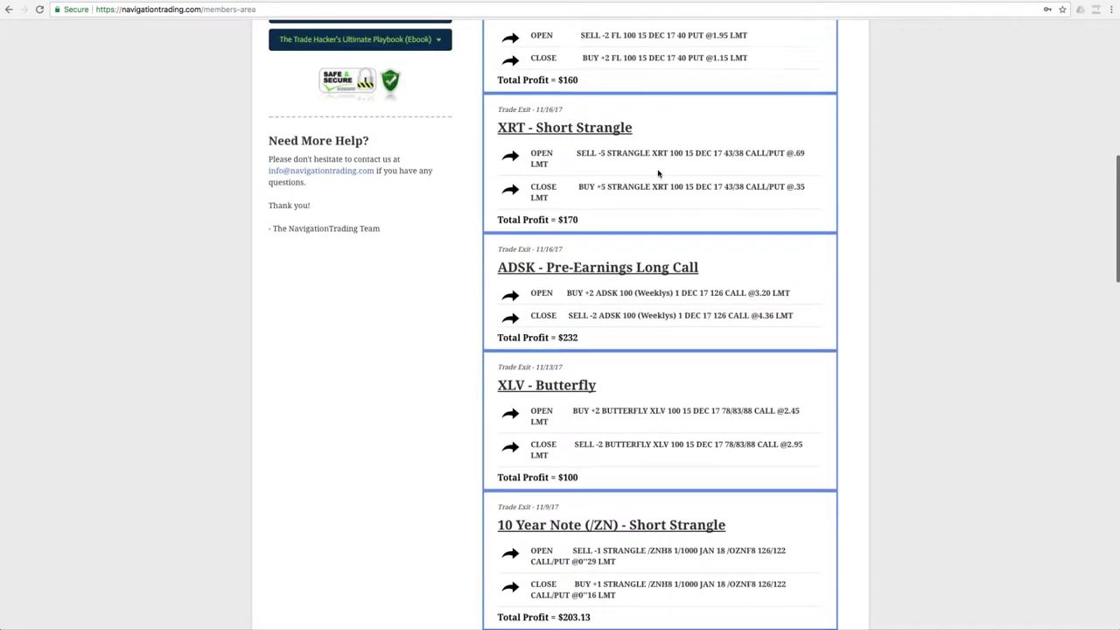
scroll(662, 195, "up", 7)
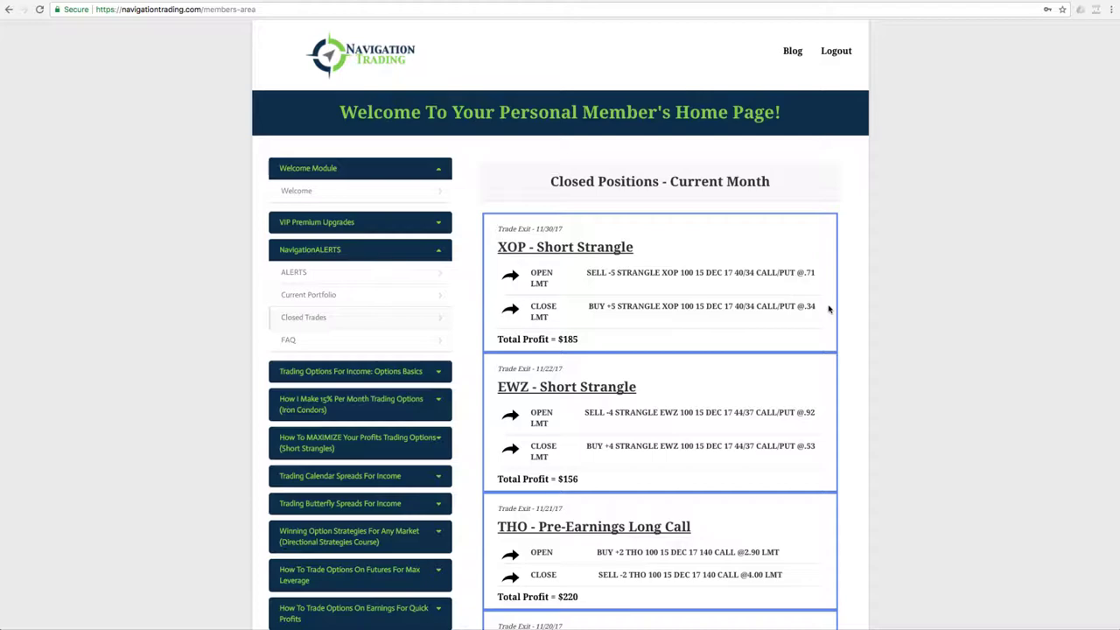
Step: Open the NavigationALERTS past alerts and find the EWZ opening trade filled 11/27/2017
left_click(420, 274)
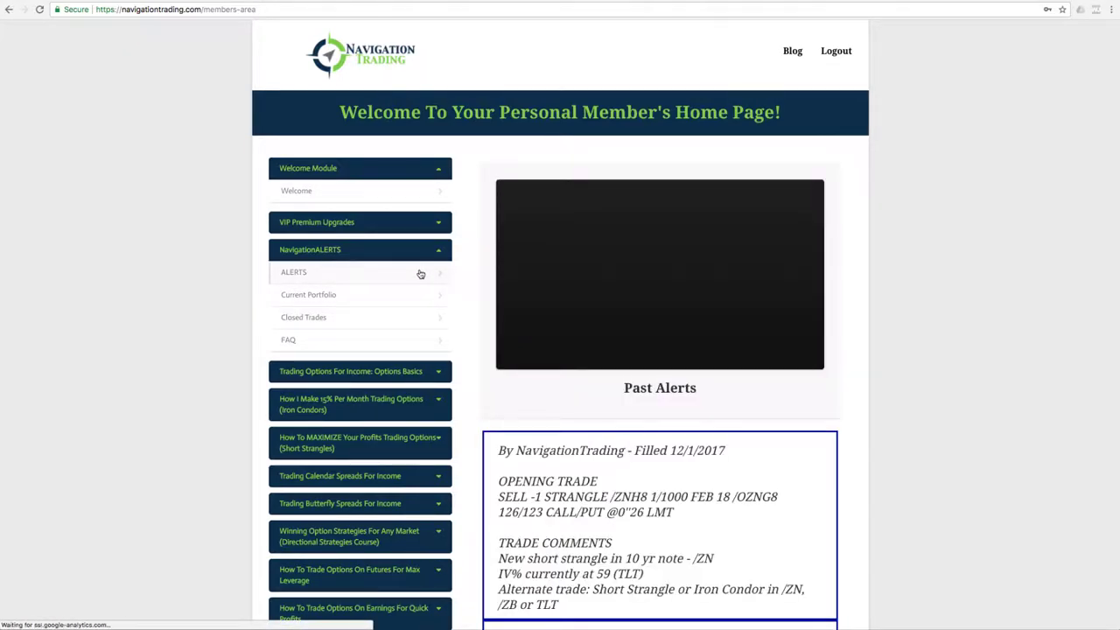
scroll(901, 435, "down", 20)
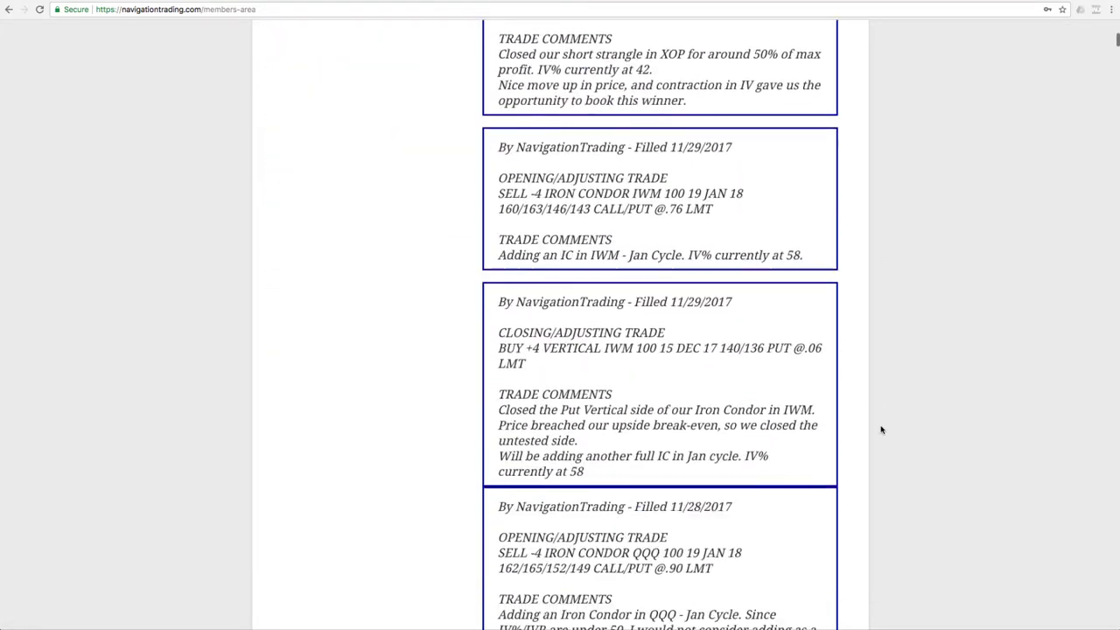
scroll(881, 430, "down", 3)
scroll(880, 429, "up", 4)
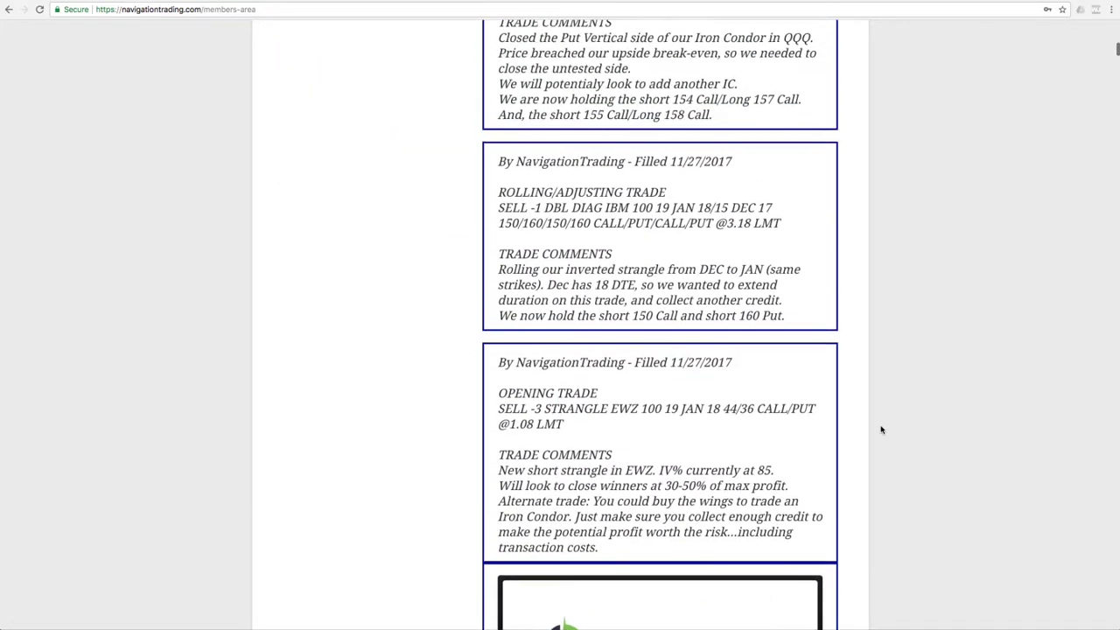
Step: Highlight the fill date and symbol in the EWZ strangle alert, and view EWZ's risk profile in thinkorswim
left_click_drag(732, 379, 657, 378)
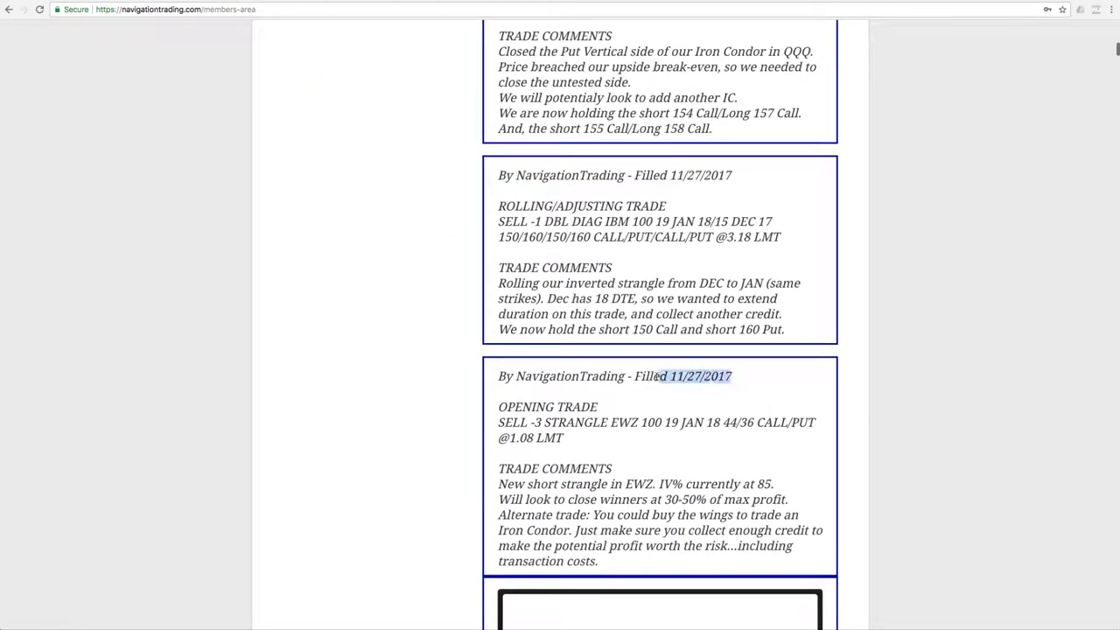
left_click(897, 427)
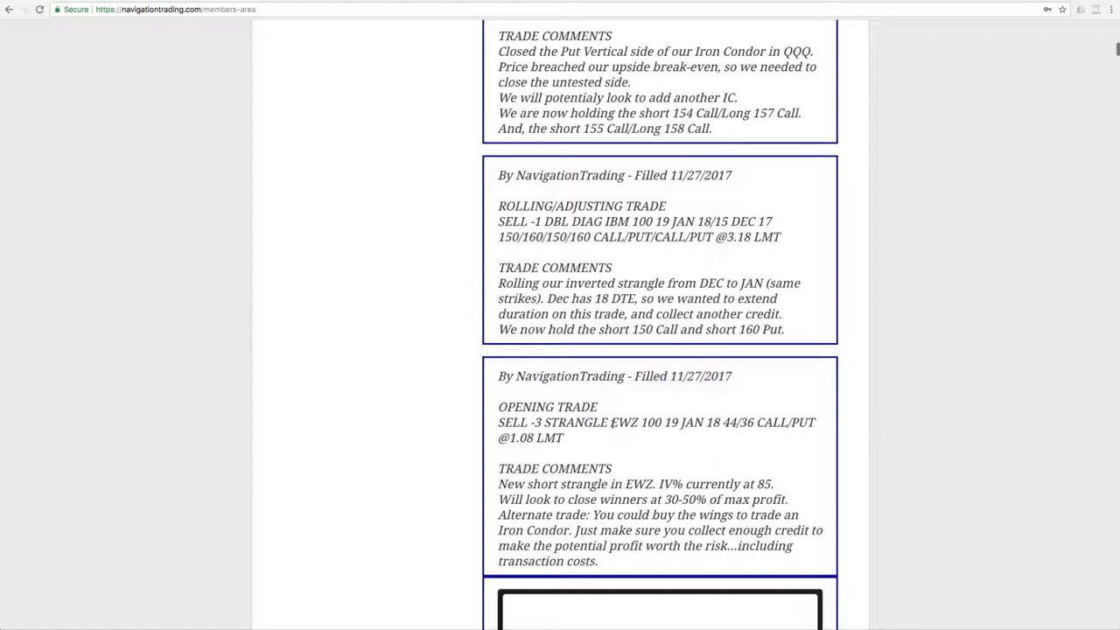
left_click_drag(612, 423, 636, 423)
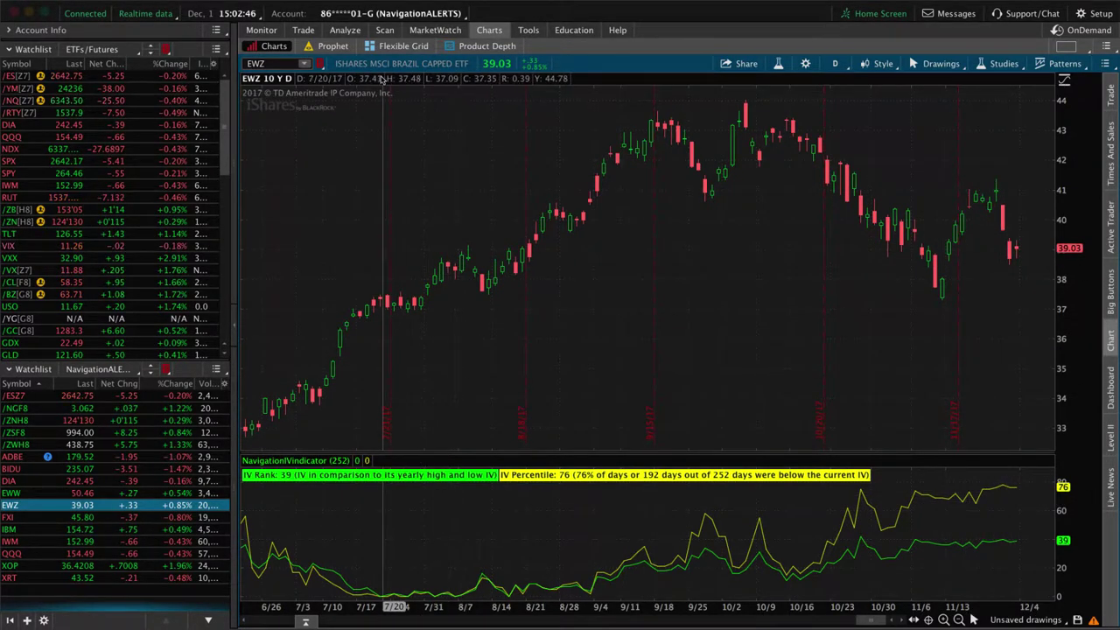
left_click(346, 31)
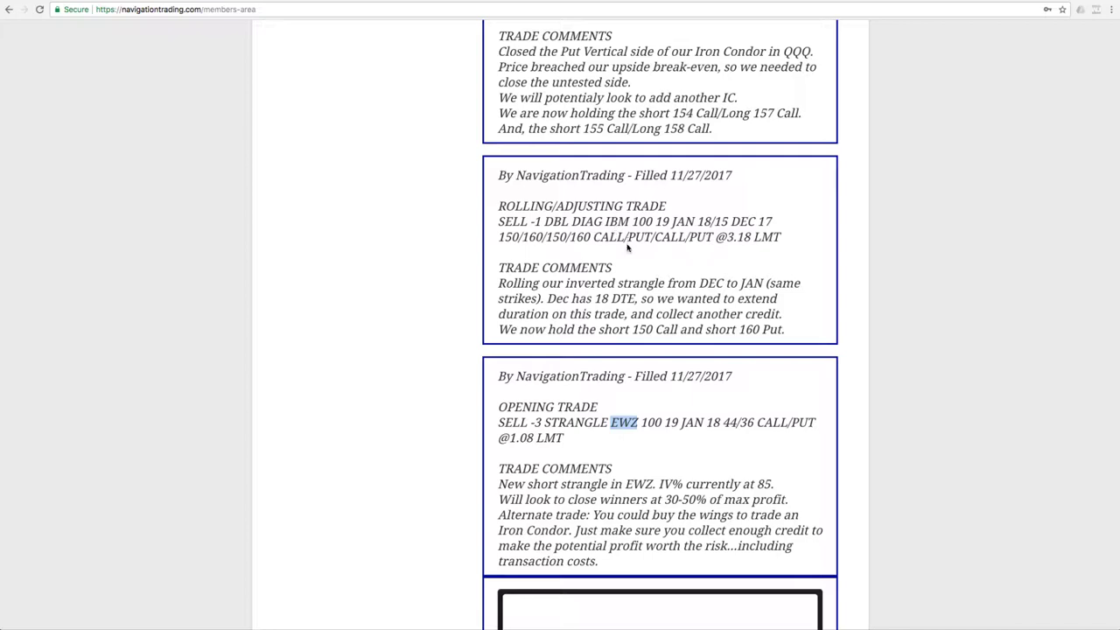
Step: Back in the browser, highlight "18 DTE", "DEC to JAN" and the 150/160/150/160 strikes in the IBM rolling trade alert
left_click_drag(596, 298, 634, 299)
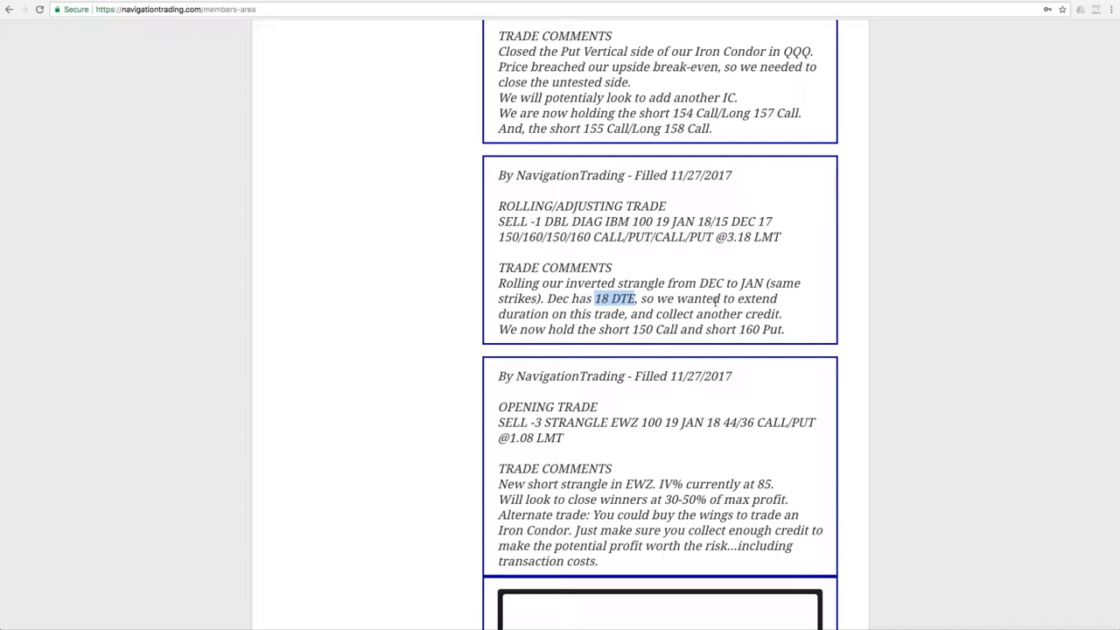
left_click_drag(698, 282, 764, 283)
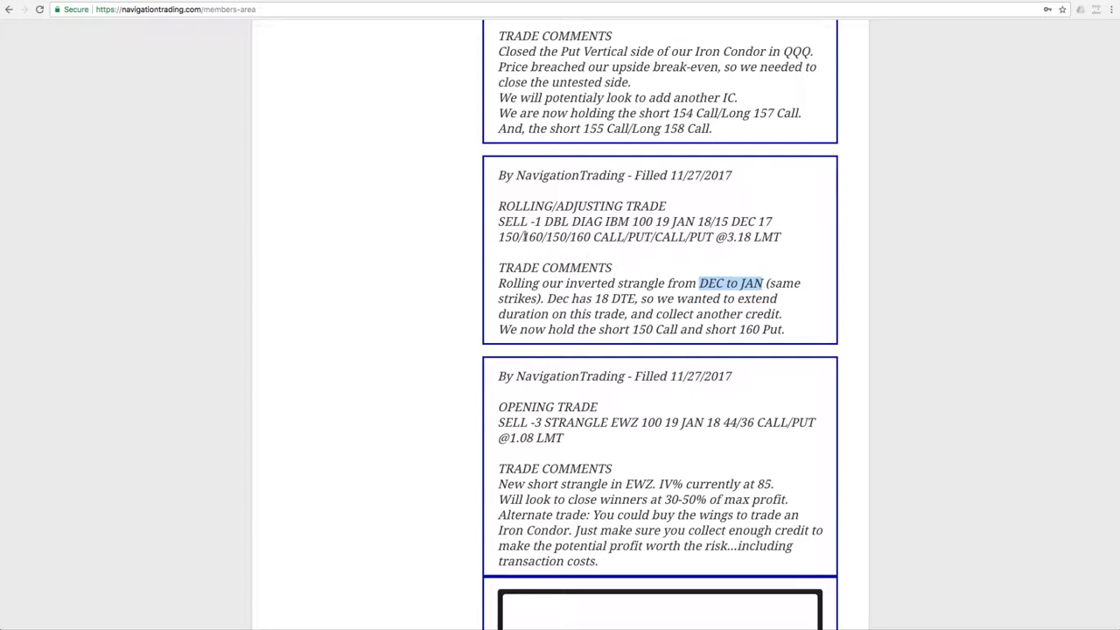
left_click_drag(498, 237, 588, 237)
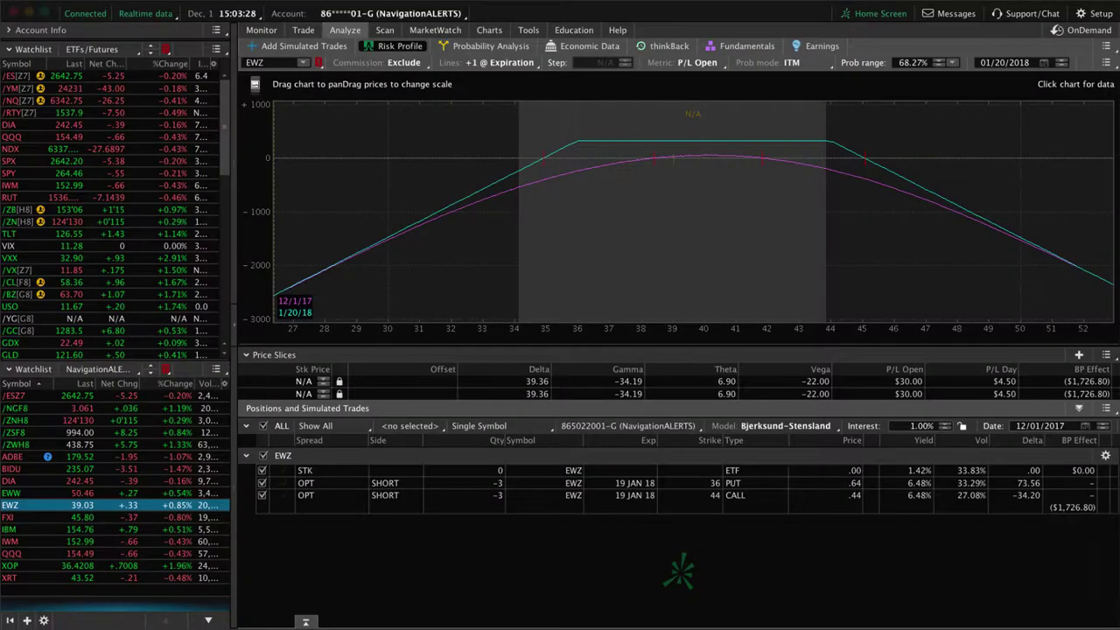
Step: Switch to thinkorswim and view IBM's risk profile and price chart
left_click(189, 529)
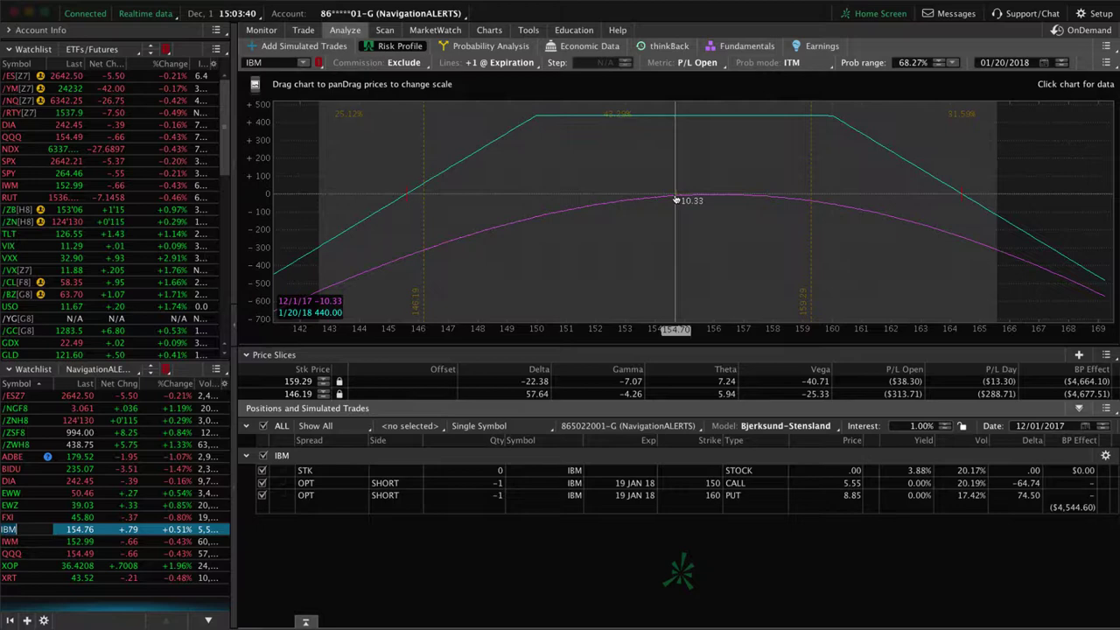
left_click(490, 31)
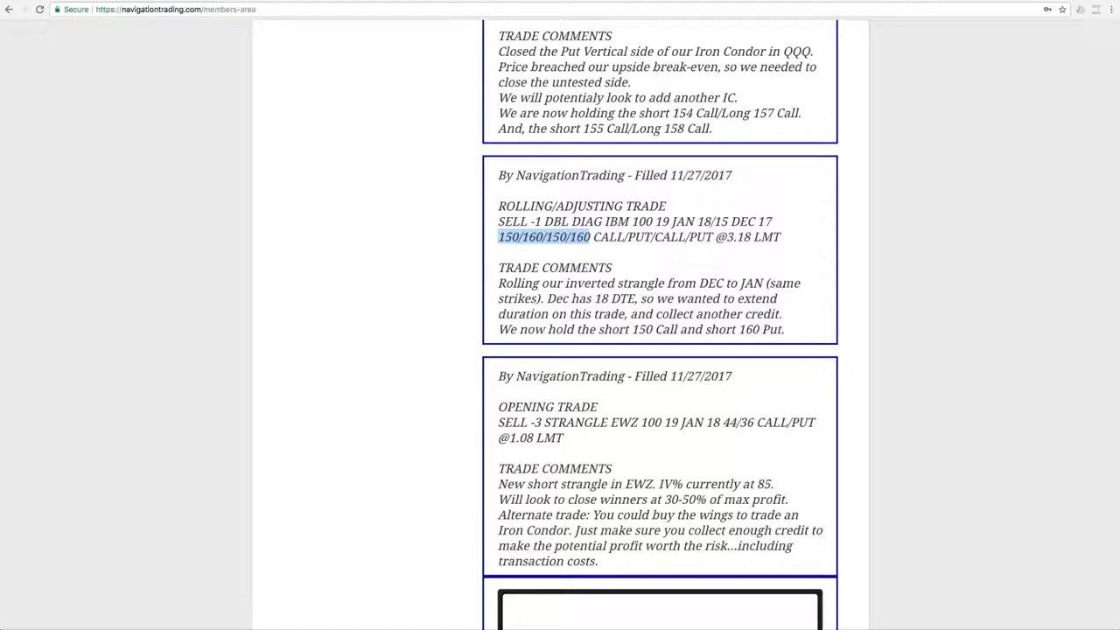
Step: In the browser alerts, find the QQQ trade filled 11/28/2017 and highlight "Adding an Iron Condor in QQQ" and "Jan Cycle"
scroll(695, 405, "up", 3)
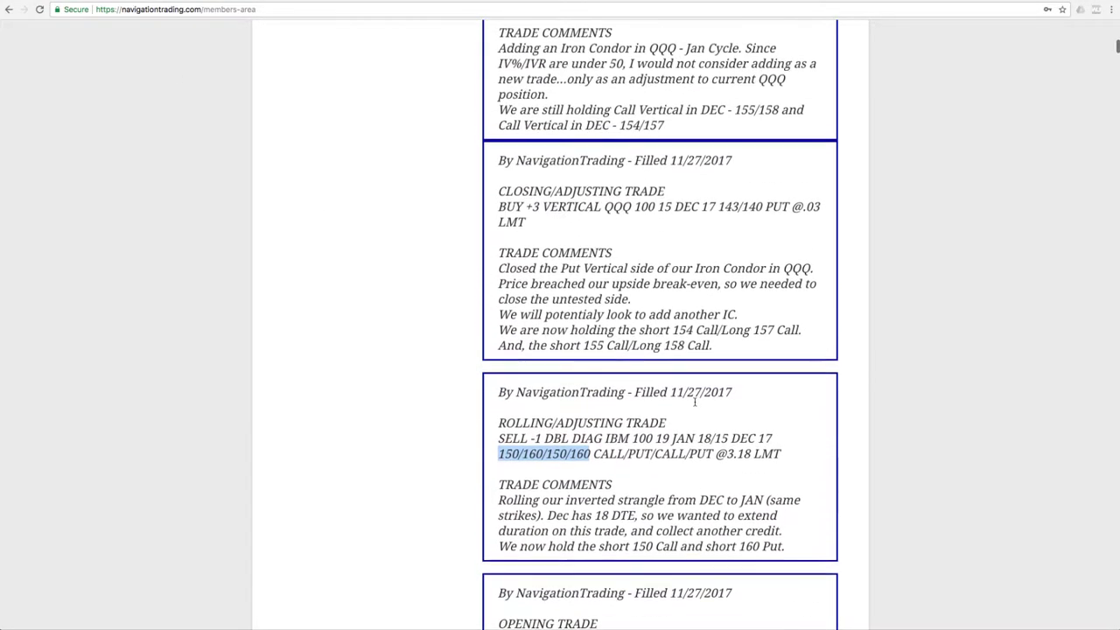
left_click(696, 403)
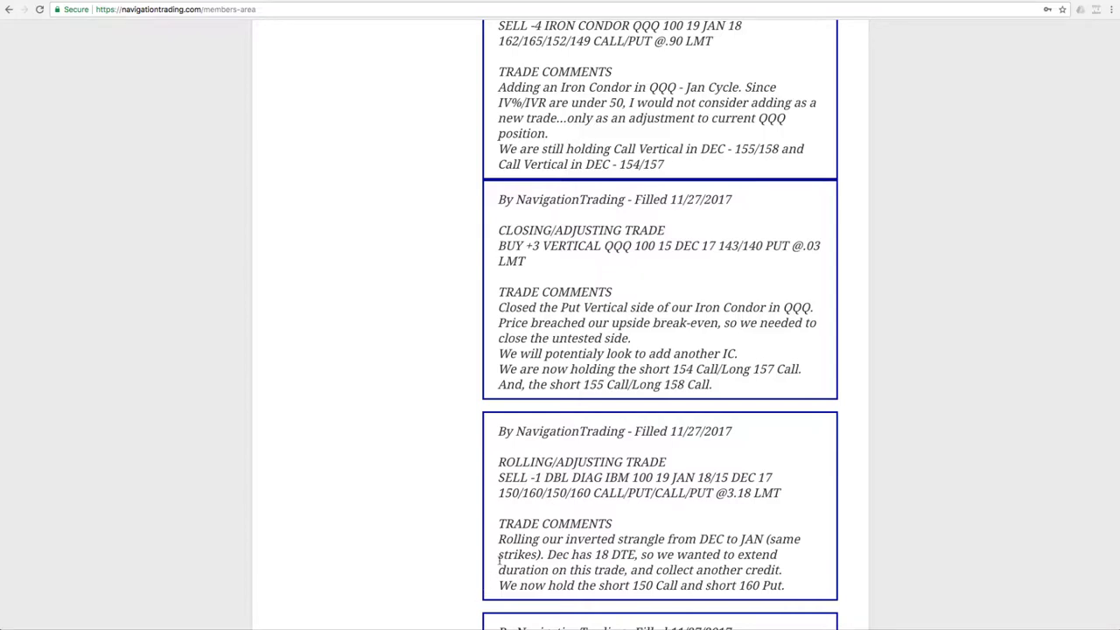
scroll(499, 560, "up", 3)
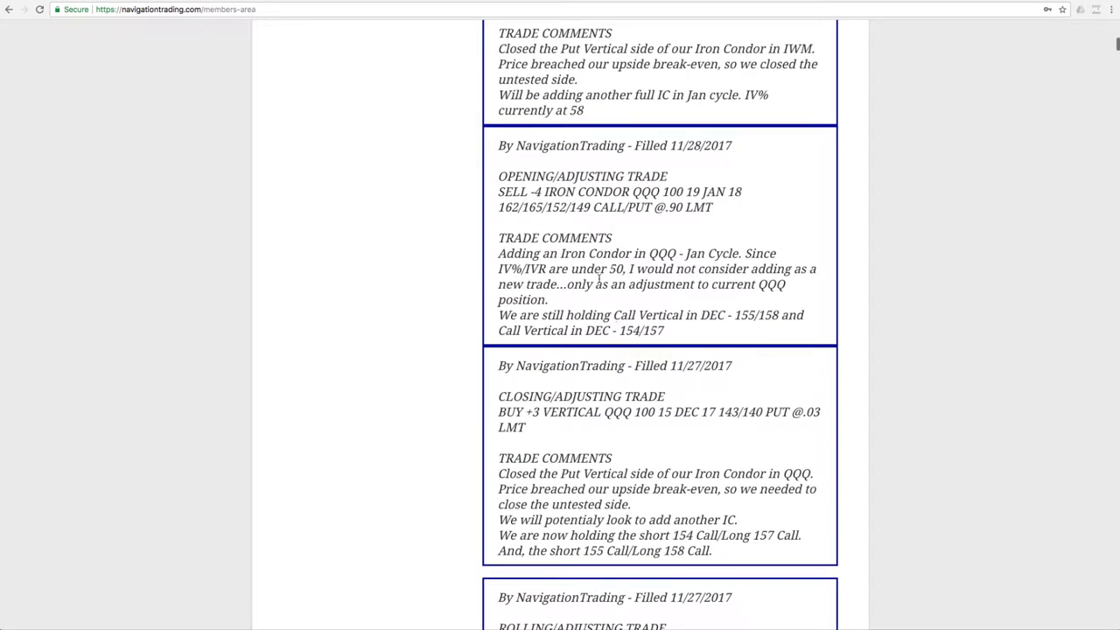
left_click_drag(502, 252, 677, 252)
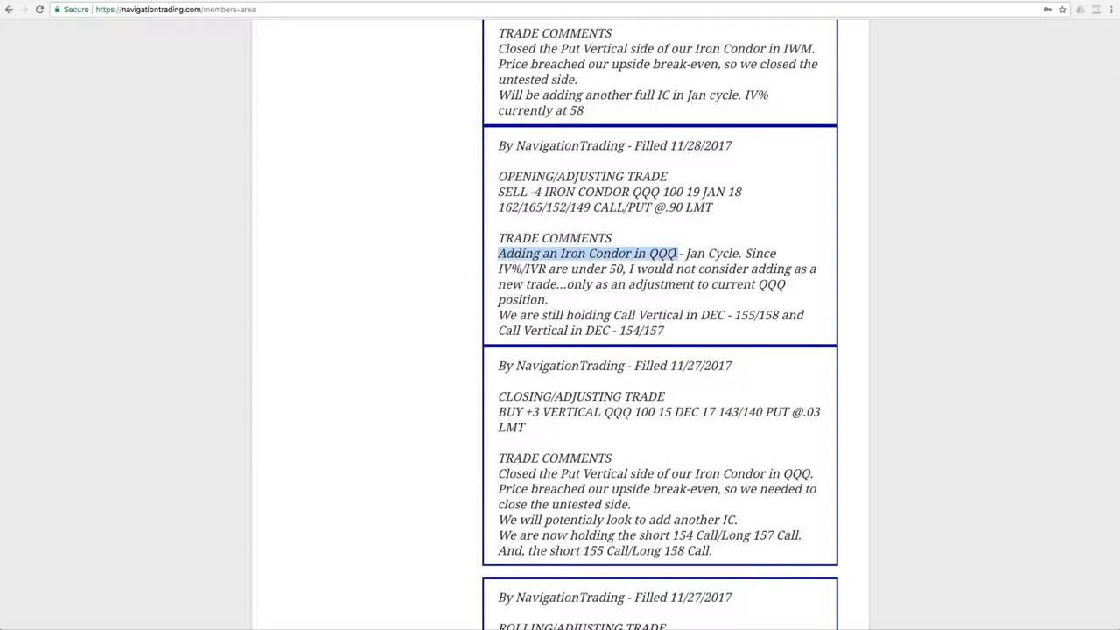
left_click_drag(682, 253, 740, 253)
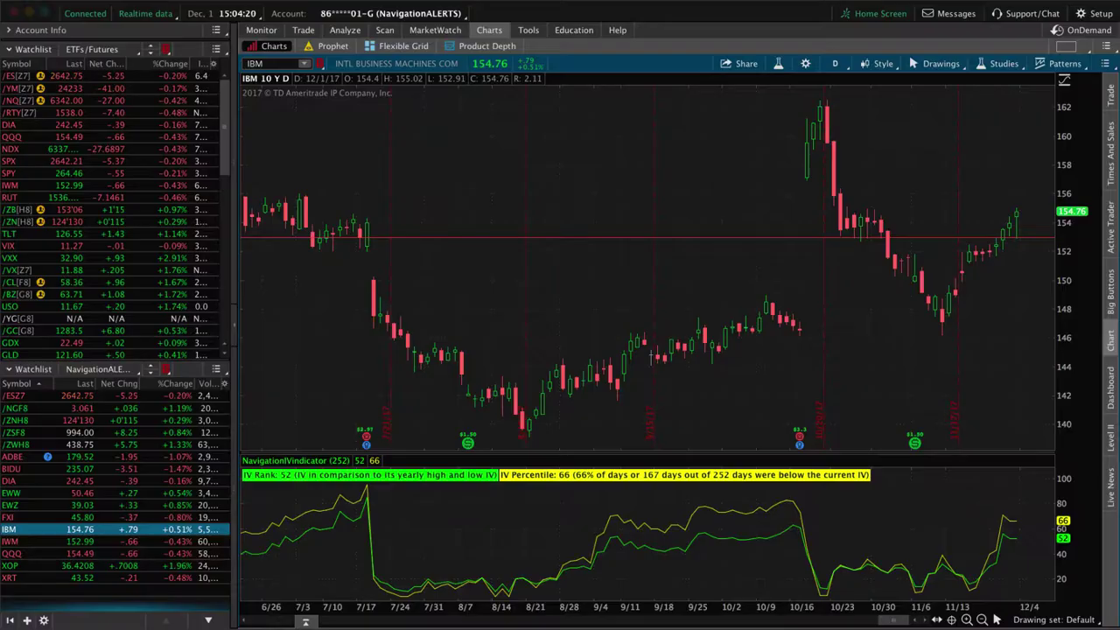
Step: In thinkorswim, open QQQ's risk profile and exclude the four 15 DEC 17 call legs to isolate the January iron condor
left_click(78, 553)
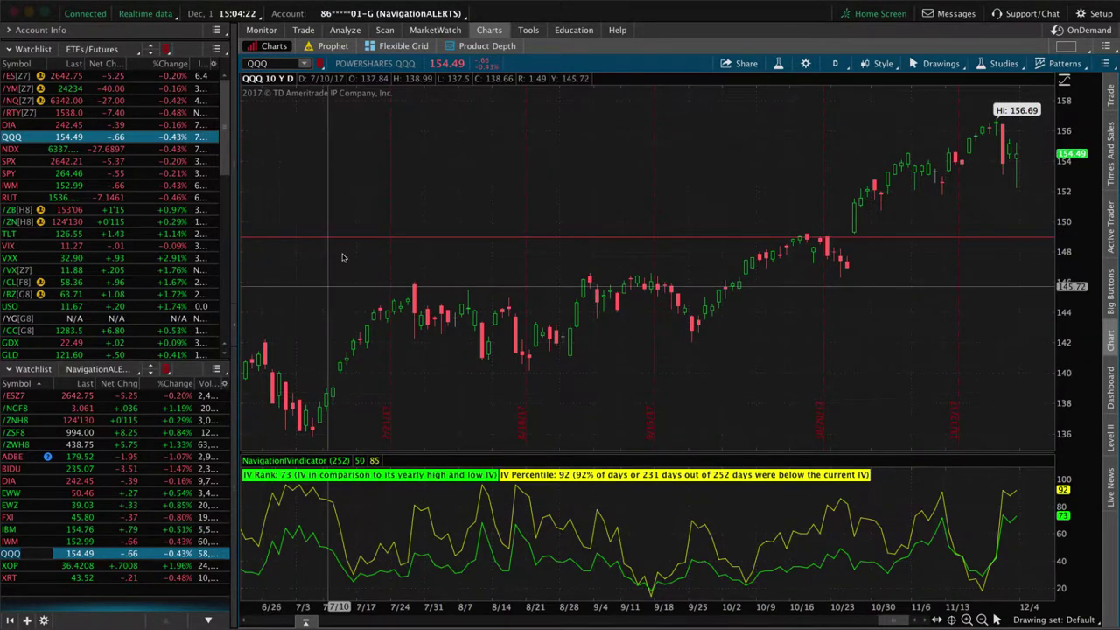
left_click(345, 30)
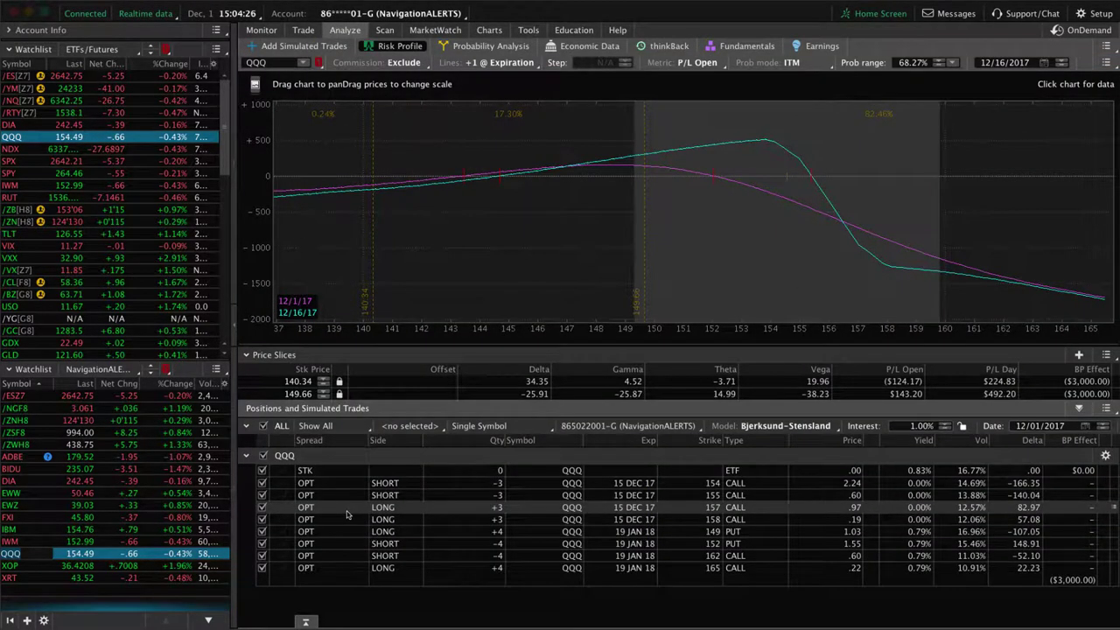
left_click(262, 482)
left_click(262, 495)
left_click(262, 507)
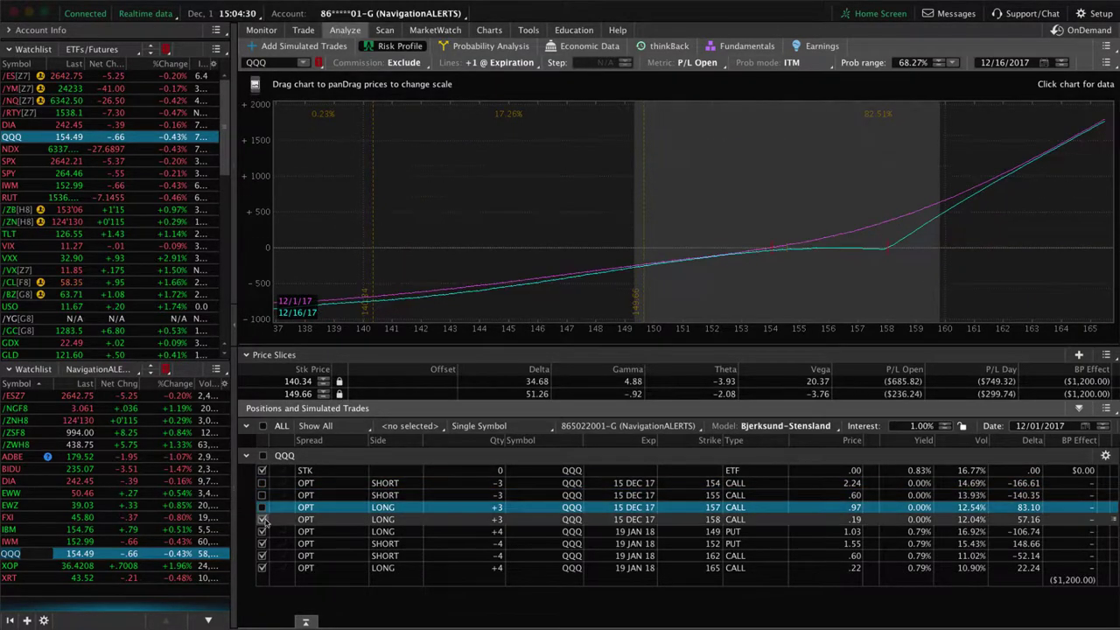
left_click(262, 519)
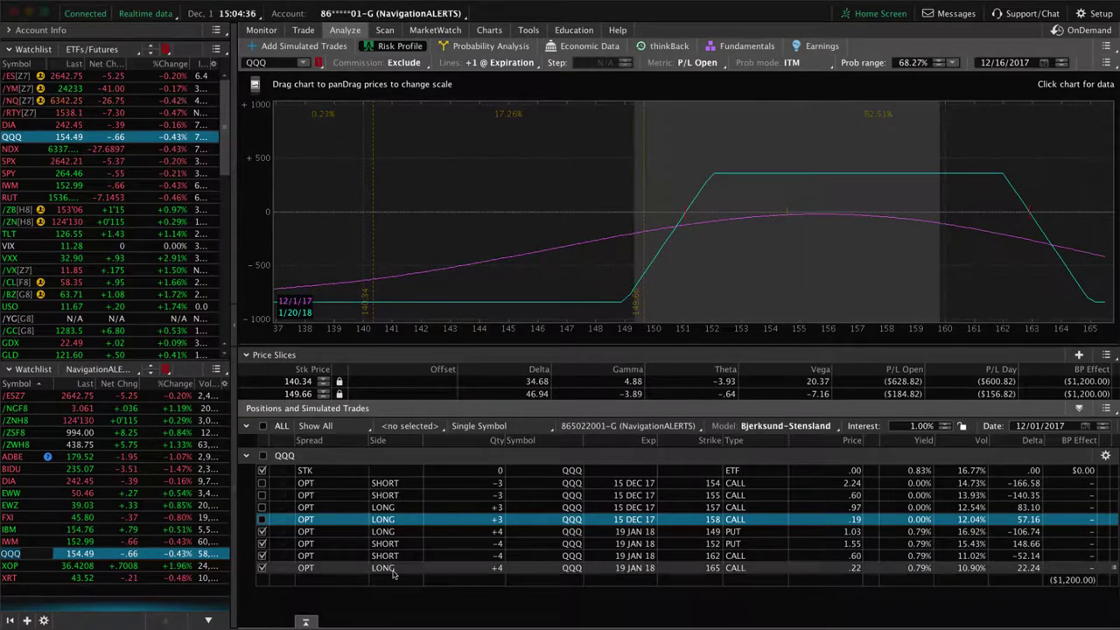
Step: Exclude the four 19 JAN 18 legs and include only the 15 DEC 17 154/157 call vertical in QQQ's risk profile
left_click(261, 531)
left_click(261, 543)
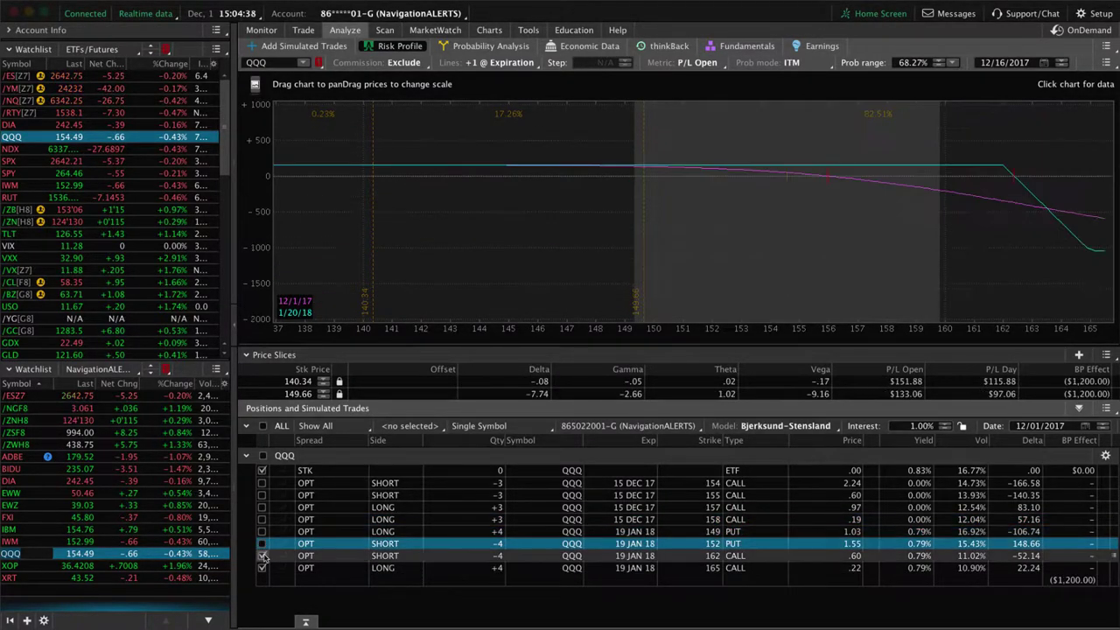
left_click(262, 555)
left_click(262, 567)
left_click(261, 483)
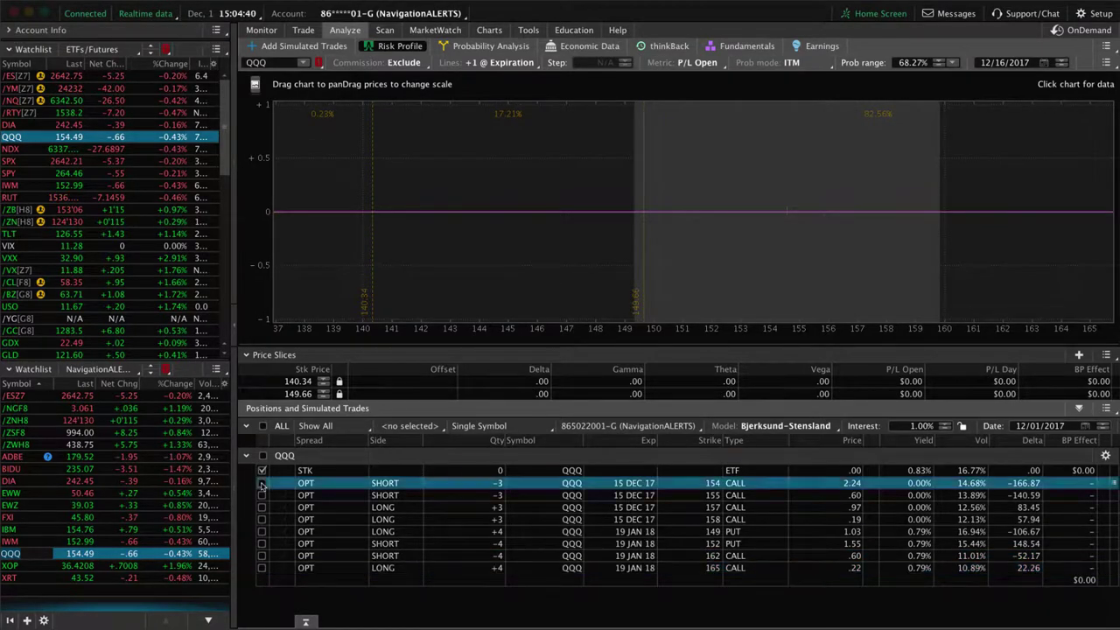
left_click(261, 507)
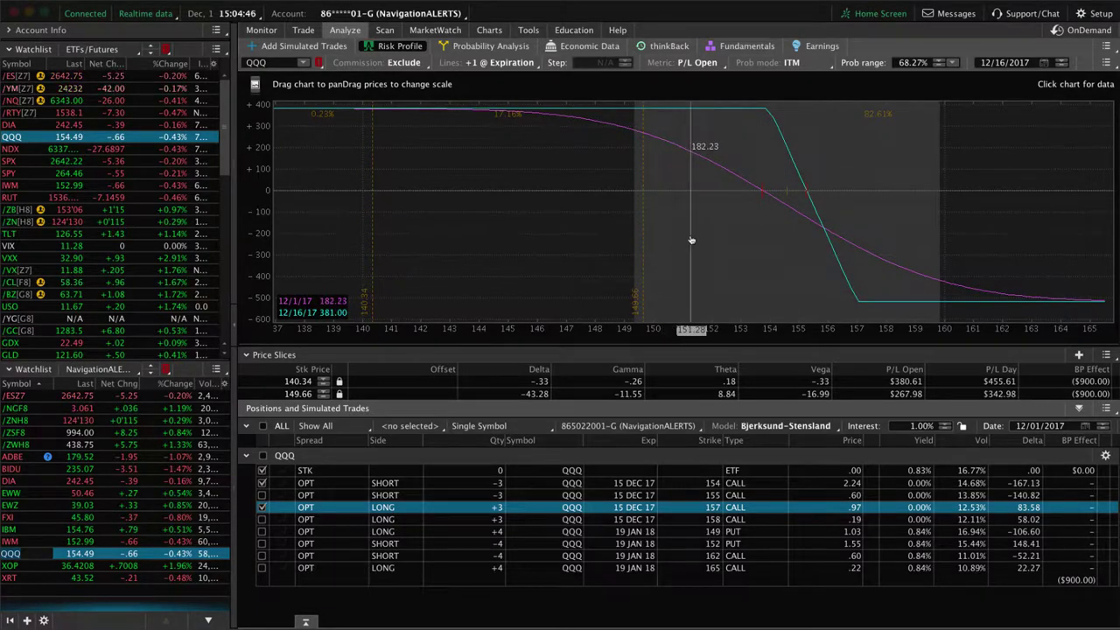
Step: Replace the 154/157 call vertical with the 15 DEC 17 155/158 call vertical in QQQ's risk profile
left_click(262, 482)
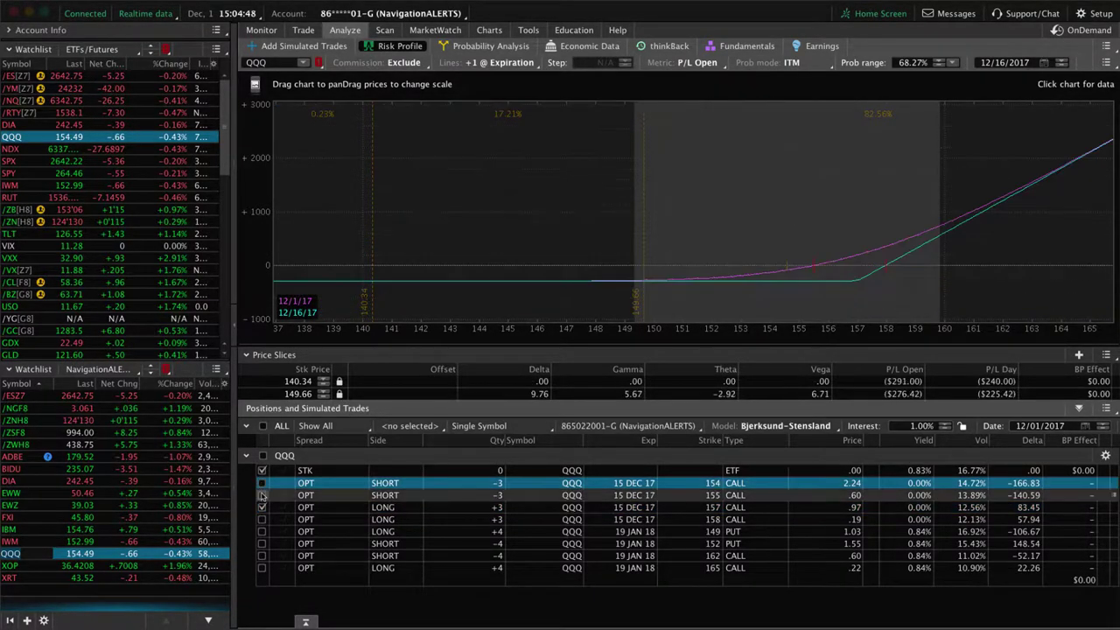
left_click(262, 494)
left_click(262, 507)
left_click(262, 519)
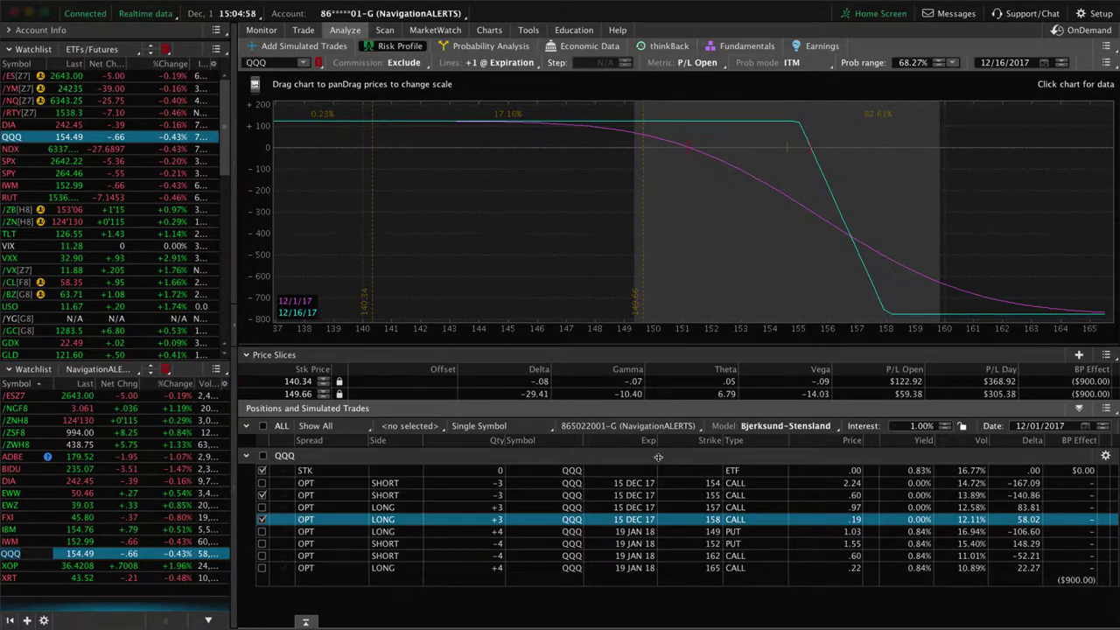
Step: Review QQQ's position details and price chart with the IV indicator, and return to its risk profile
left_click(302, 30)
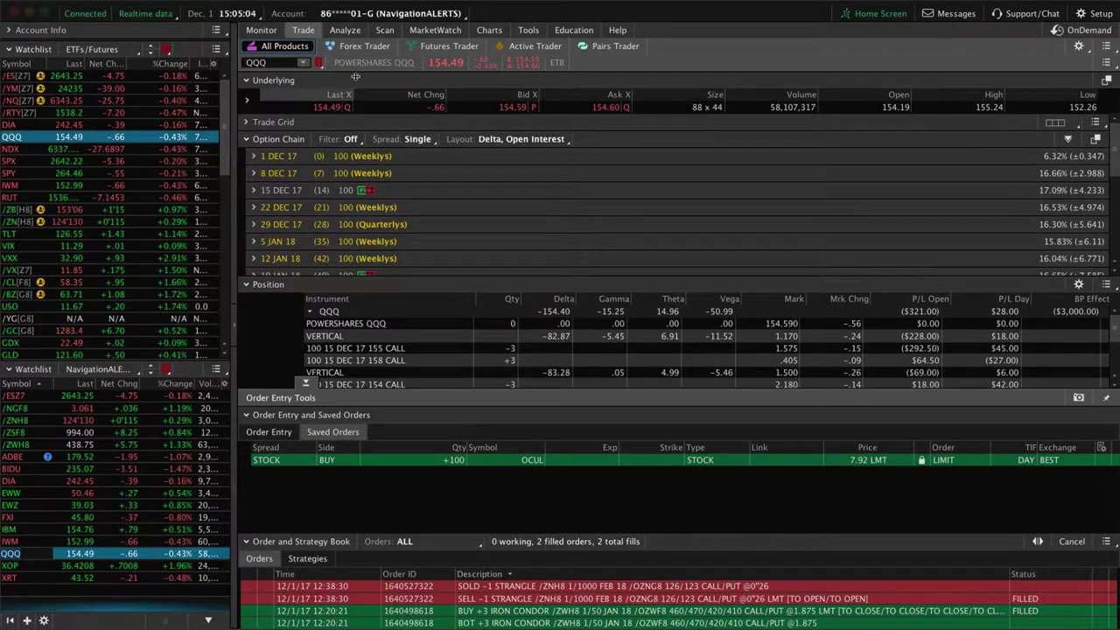
left_click(483, 31)
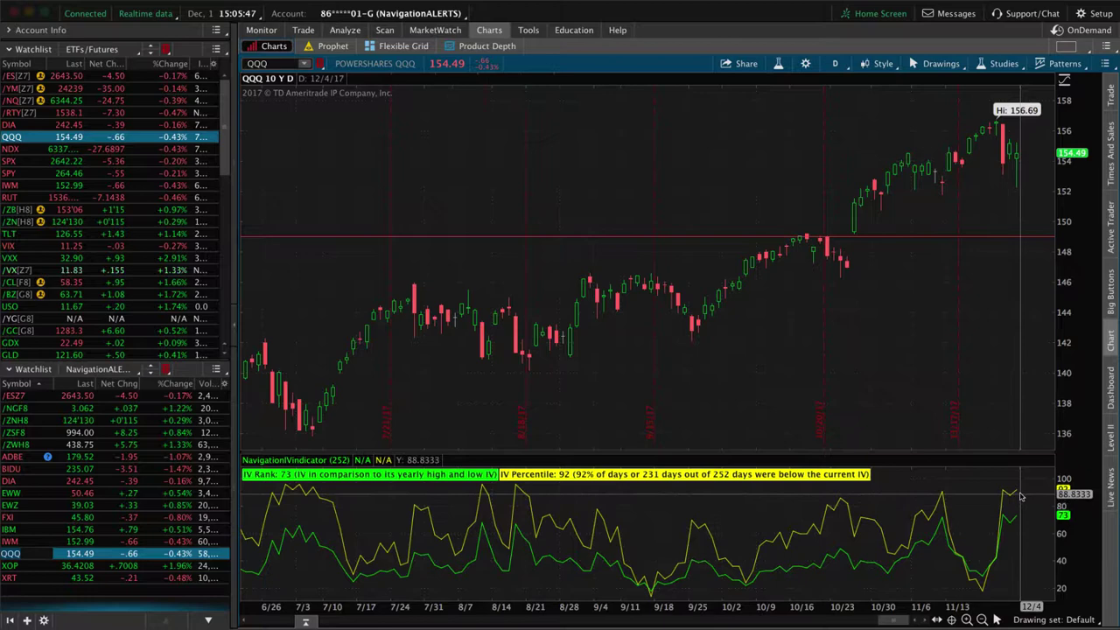
left_click(345, 30)
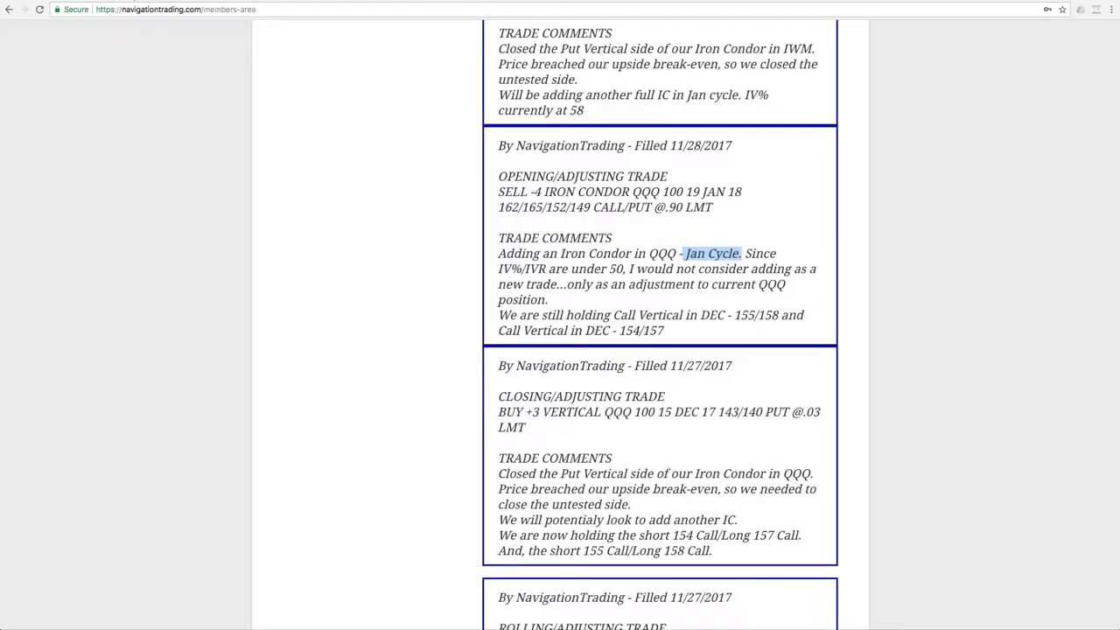
Step: Find the 11/29/2017 IWM put vertical closing alert on the NavigationTrading members page and highlight its IWM ticker
left_click(555, 242)
scroll(611, 246, "up", 4)
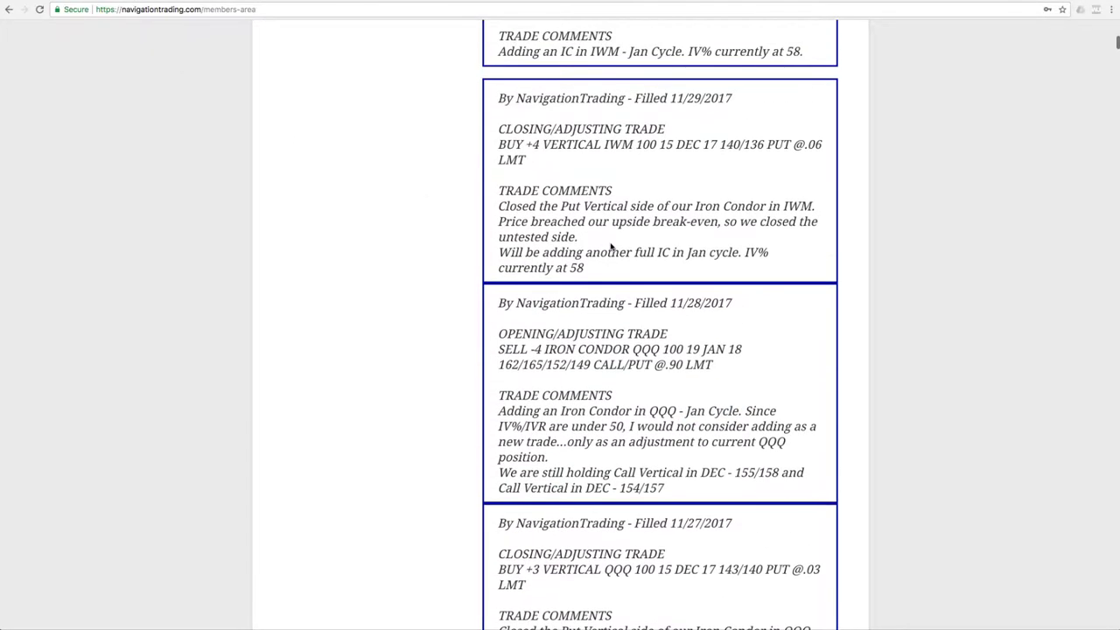
scroll(611, 246, "up", 1)
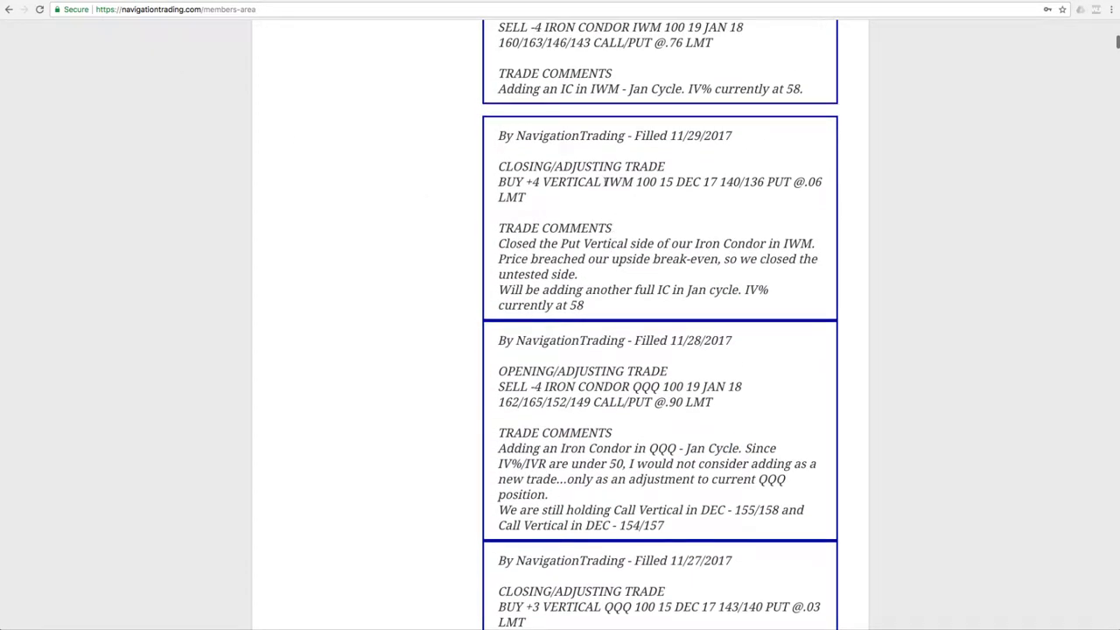
left_click_drag(605, 182, 635, 182)
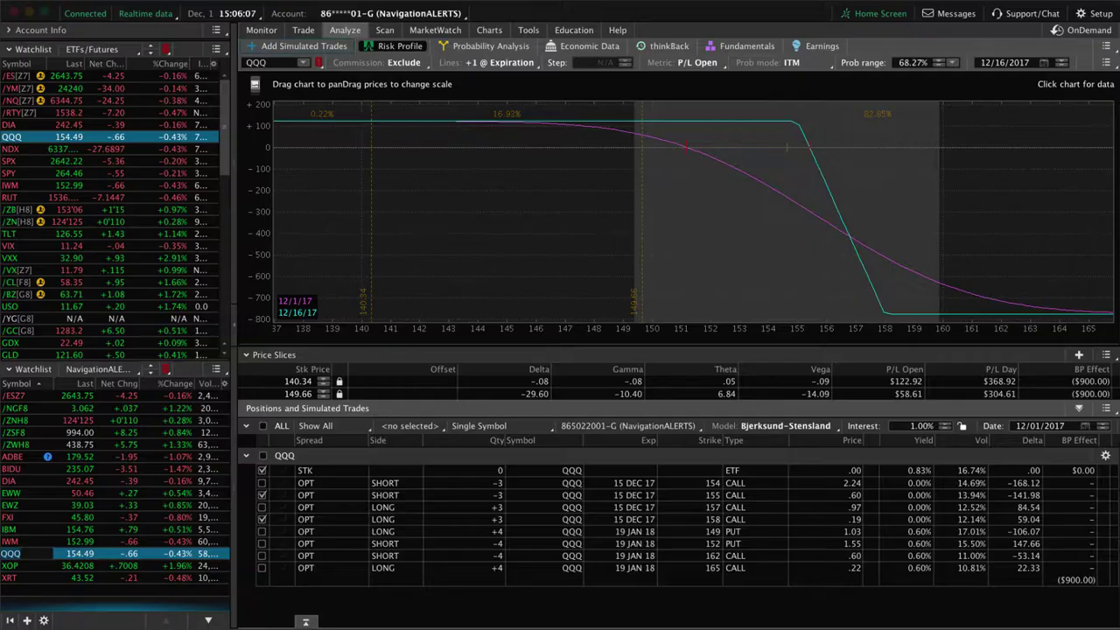
Step: In thinkorswim, delete the simulated 20 OCT 17 iron condor from IWM's risk profile and exclude the four 19 JAN 18 legs
left_click(187, 542)
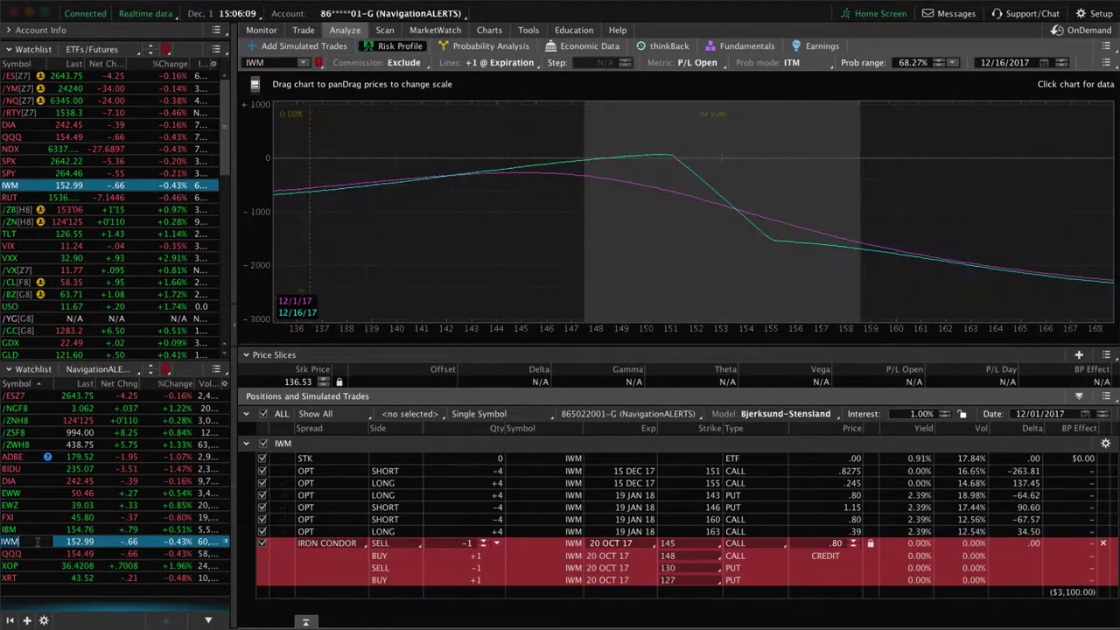
left_click(1102, 543)
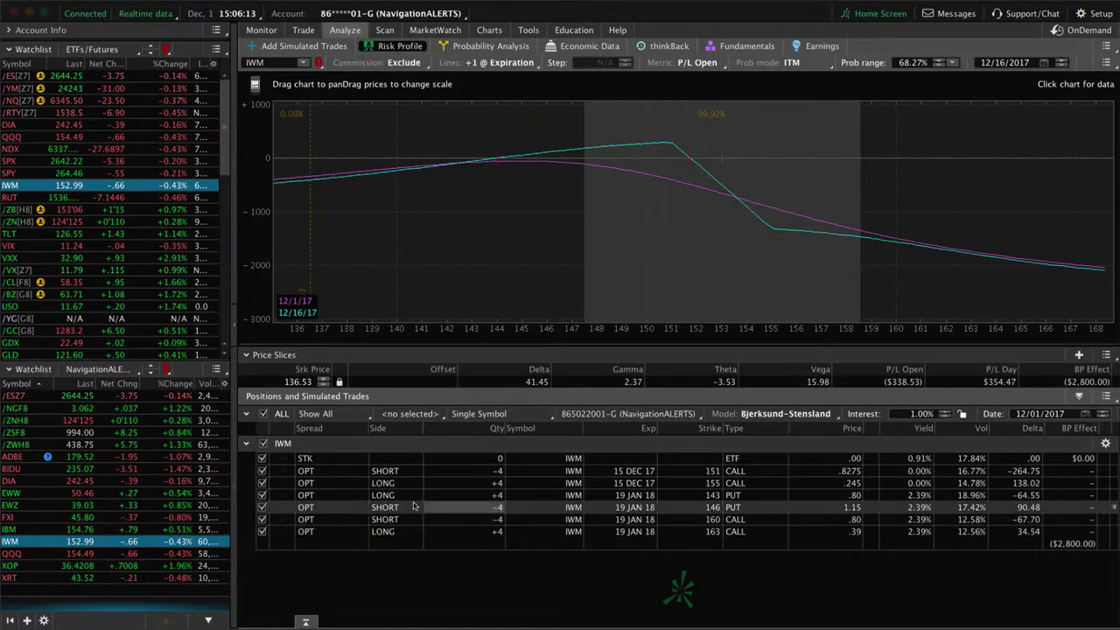
left_click(262, 495)
left_click(261, 508)
left_click(262, 520)
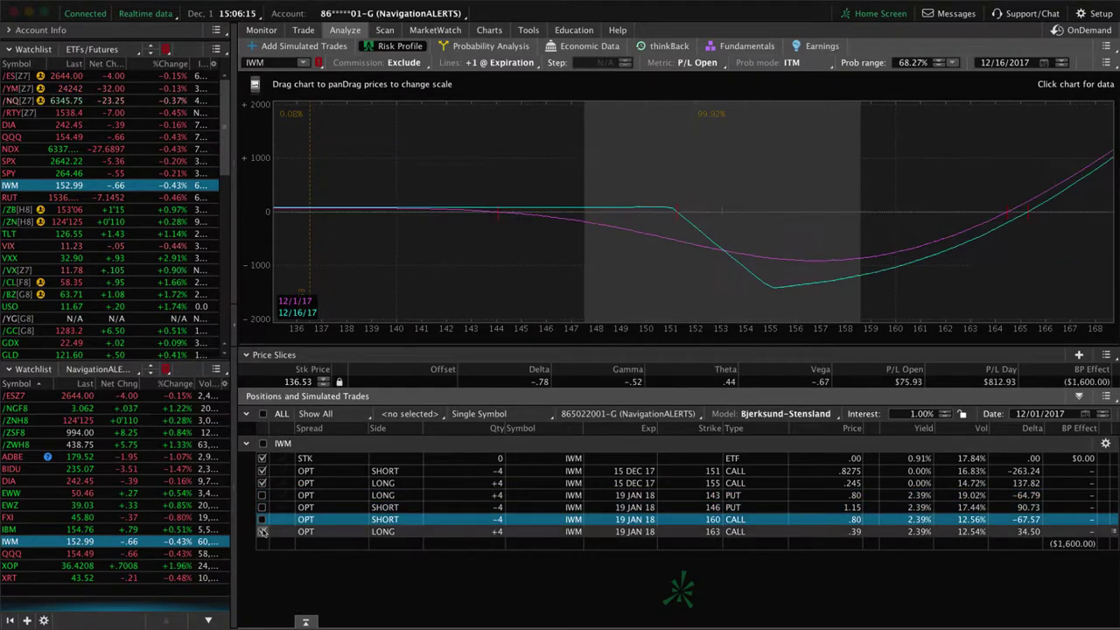
left_click(261, 532)
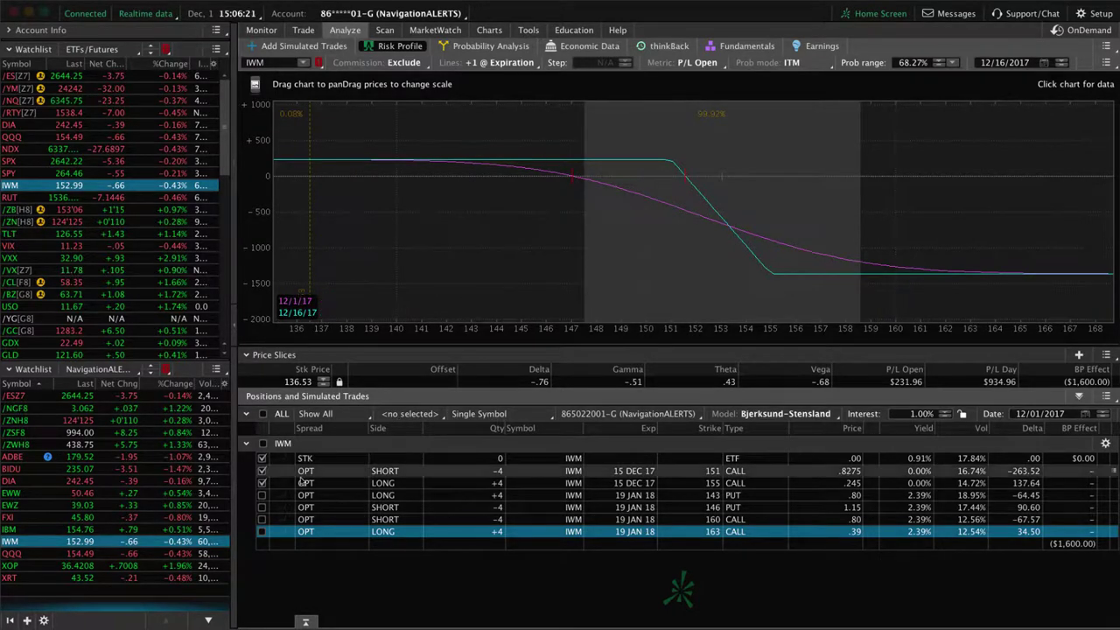
Step: Replace the 15 DEC 17 151/155 call vertical with the four 19 JAN 18 iron condor legs in IWM's risk profile
left_click(263, 470)
left_click(262, 483)
left_click(262, 496)
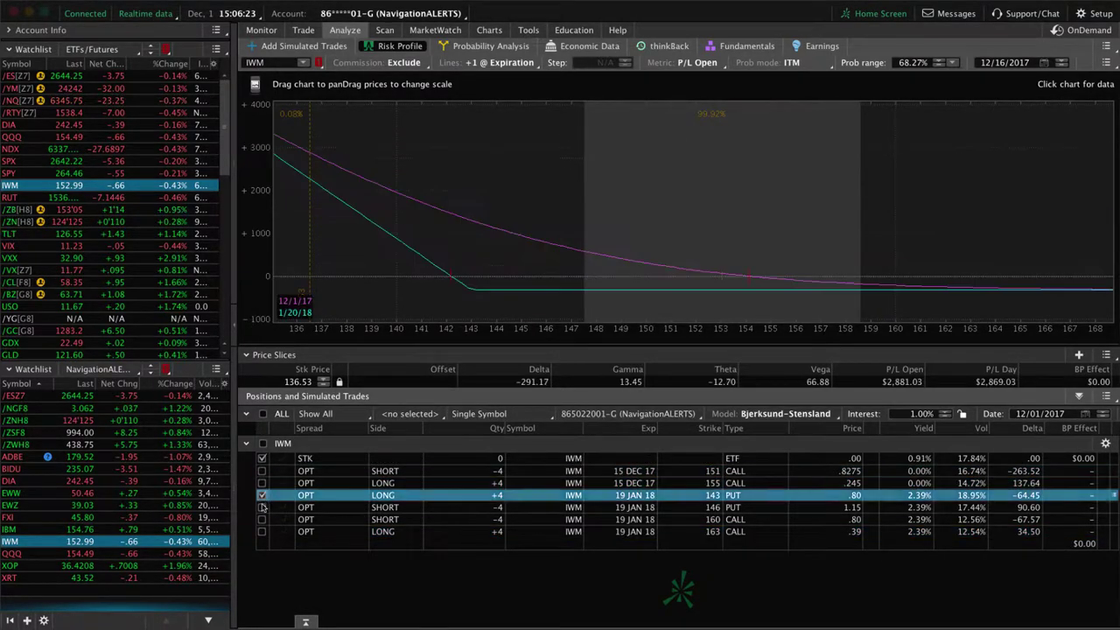
left_click(262, 507)
left_click(262, 519)
left_click(262, 532)
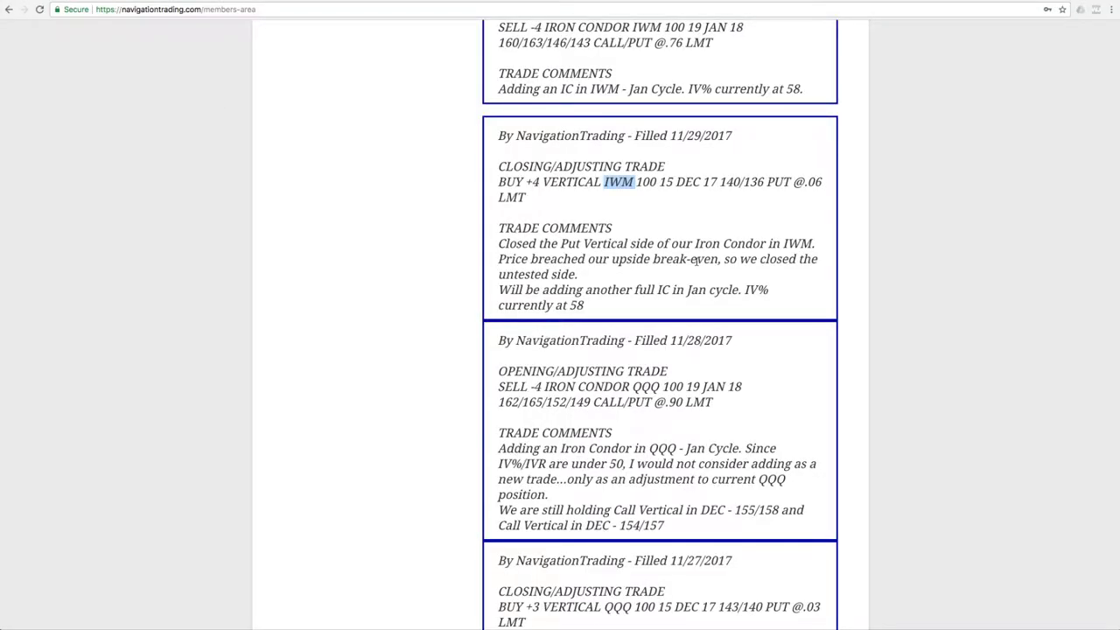
Step: Highlight the trade details of the 11/29/2017 IWM iron condor opening alert on the members page
scroll(694, 259, "up", 5)
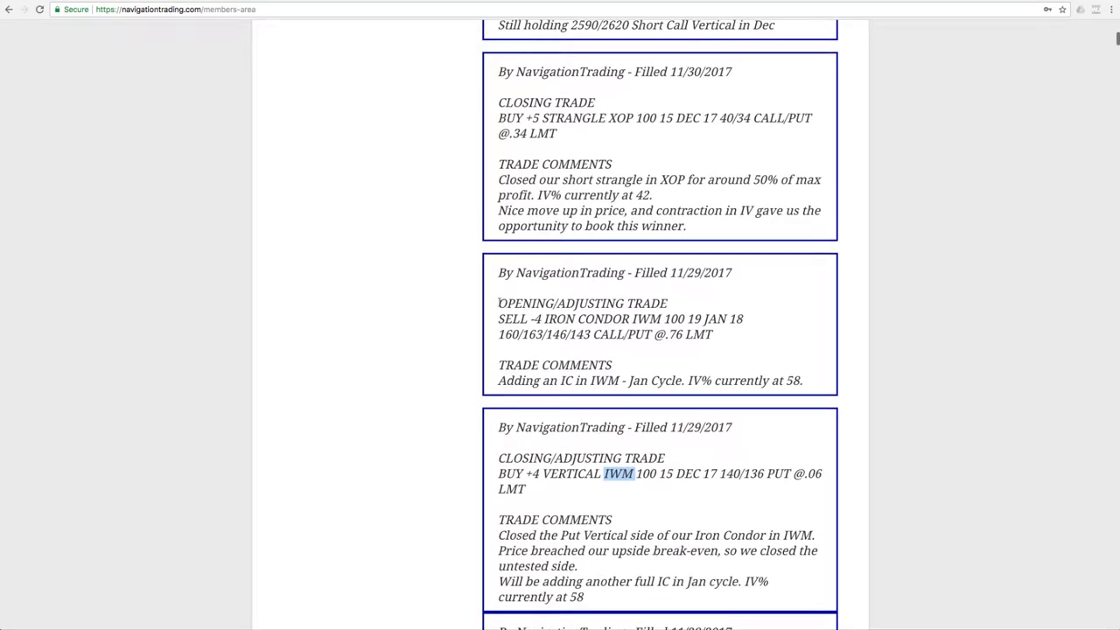
left_click_drag(499, 302, 731, 320)
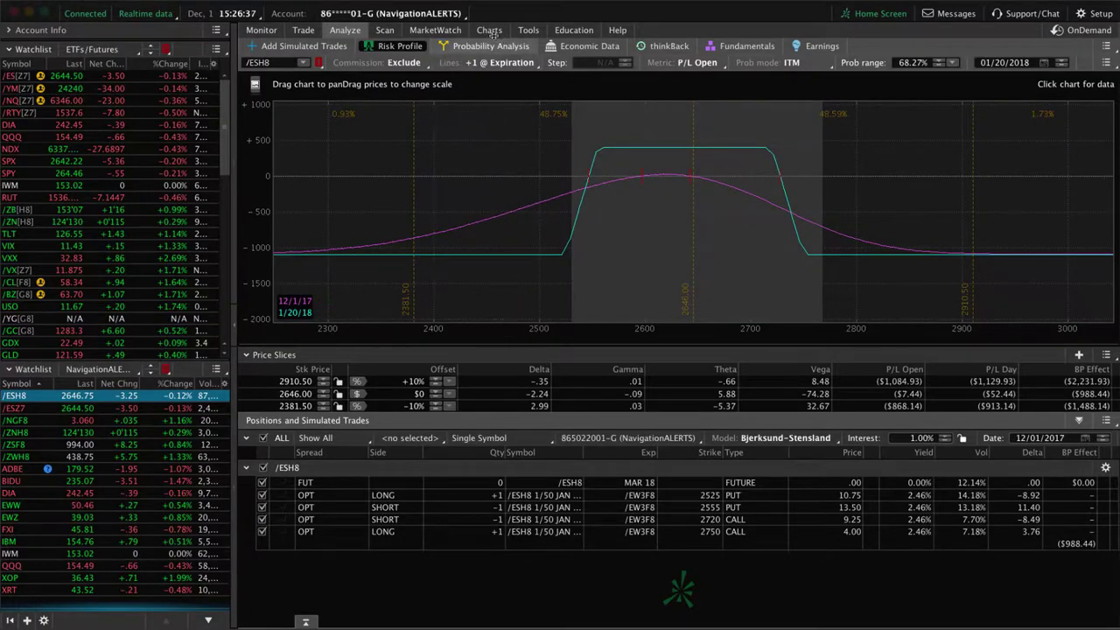
Step: In thinkorswim, open the price chart for XOP
left_click(491, 32)
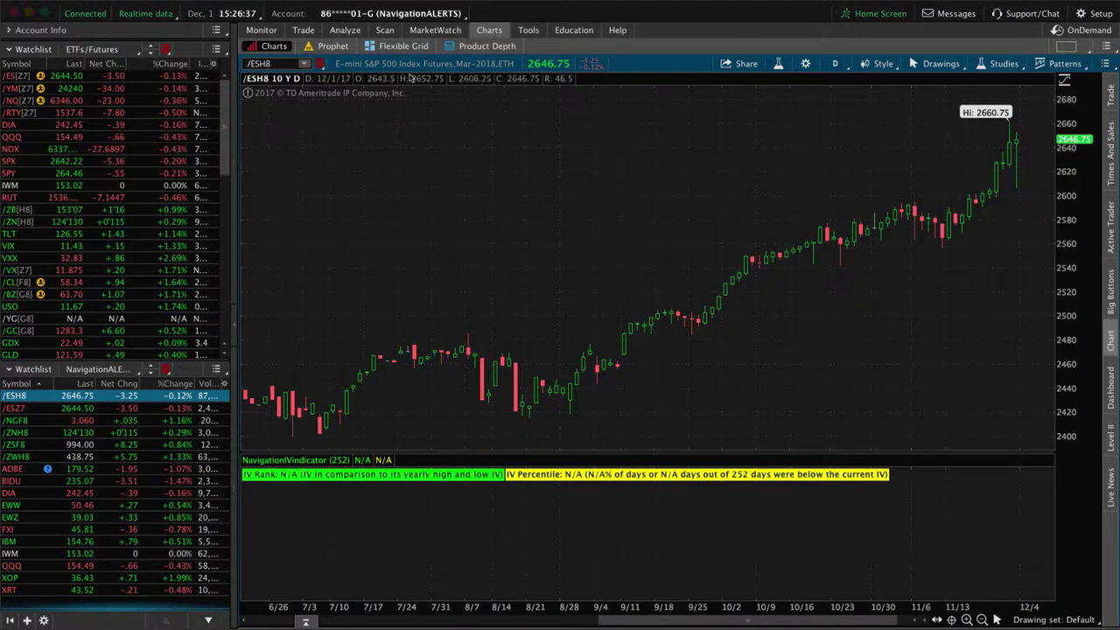
left_click(287, 63)
type("XOP")
key("Return")
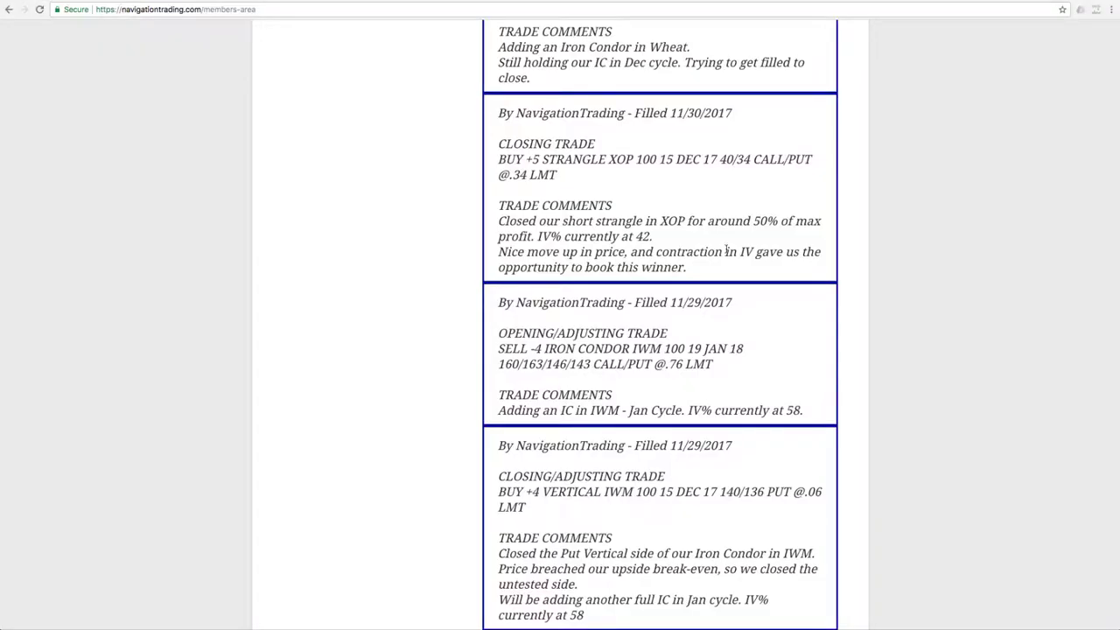
Step: Review the 11/30/2017 /ZWH8 iron condor alert on the members page, highlighting its ticker, FEB 18 expiration and Dec cycle closing comment
scroll(727, 249, "up", 3)
scroll(727, 249, "up", 1)
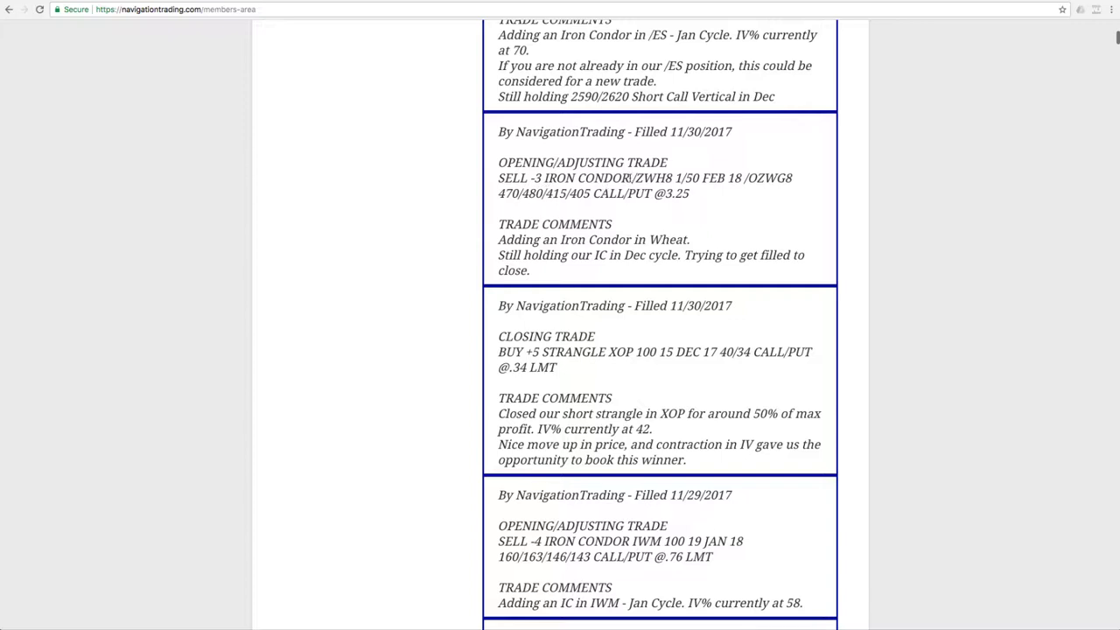
left_click_drag(631, 177, 658, 178)
left_click_drag(704, 178, 742, 179)
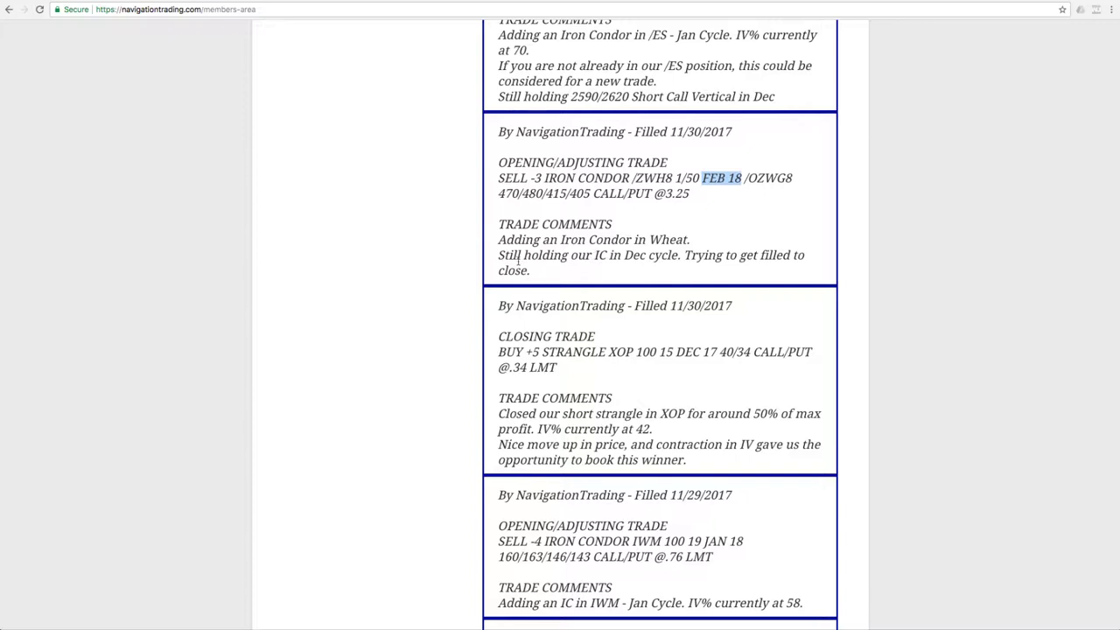
left_click_drag(624, 255, 679, 255)
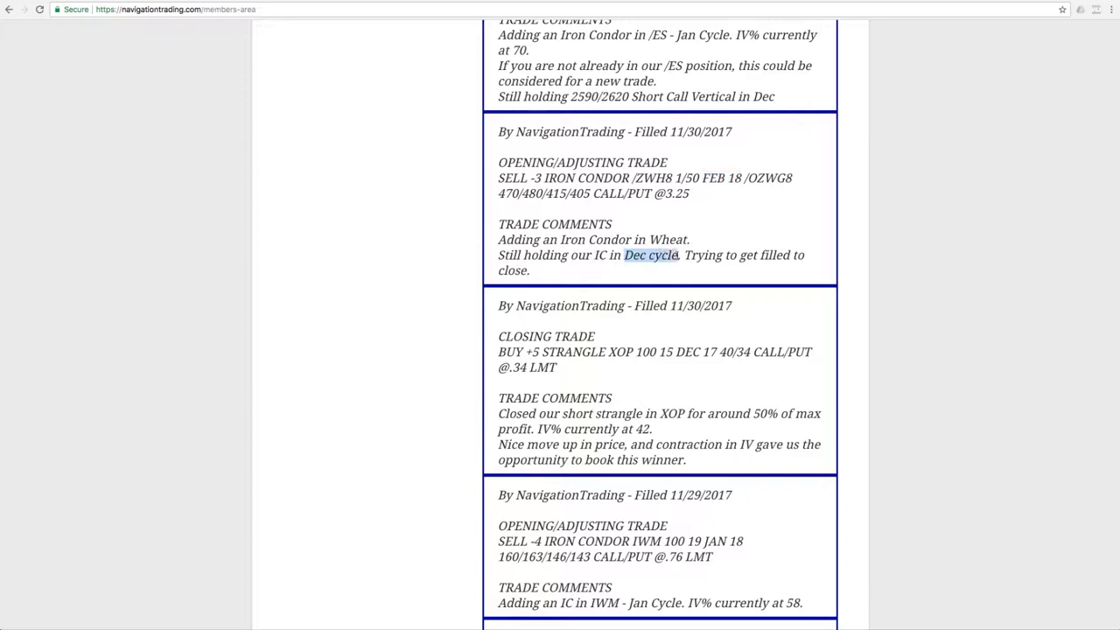
left_click(640, 255)
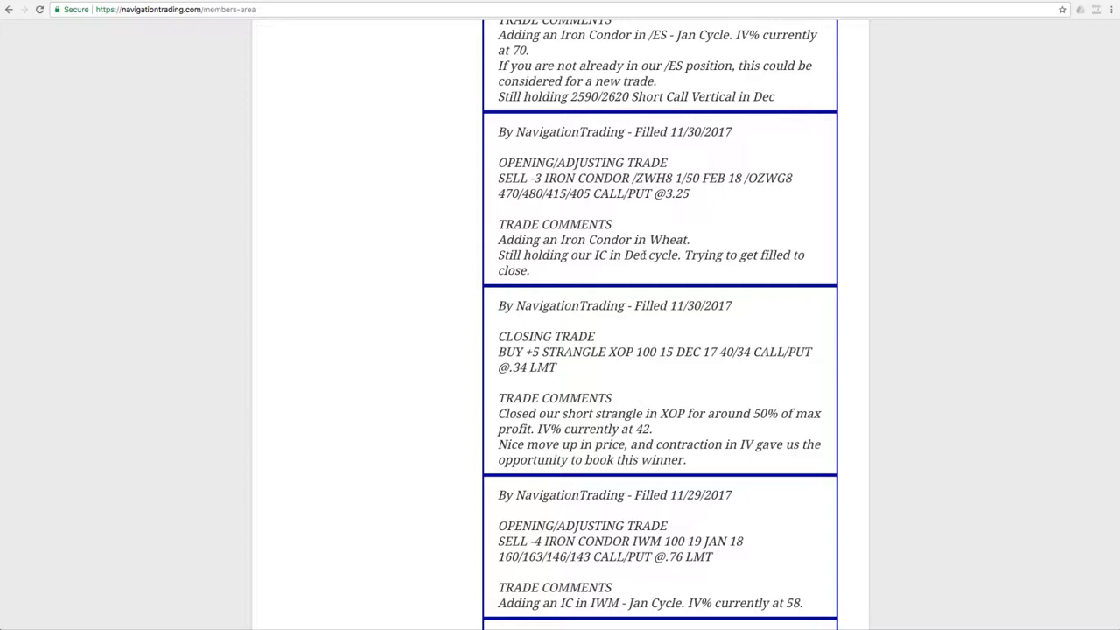
left_click_drag(685, 255, 809, 266)
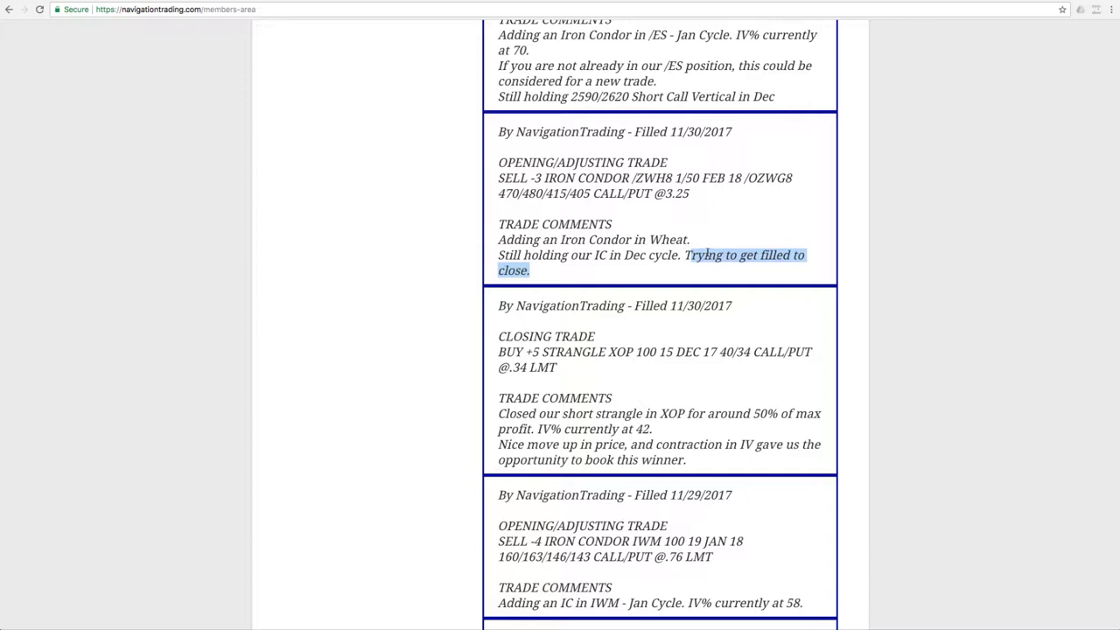
left_click(626, 254)
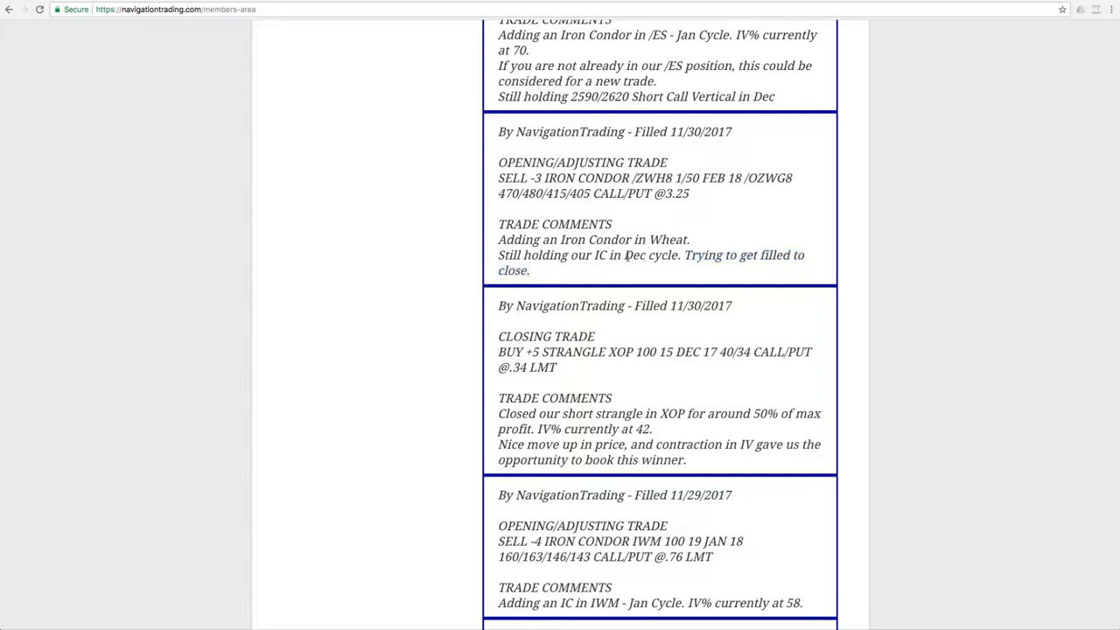
left_click_drag(627, 255, 647, 254)
left_click(741, 258)
scroll(613, 394, "up", 2)
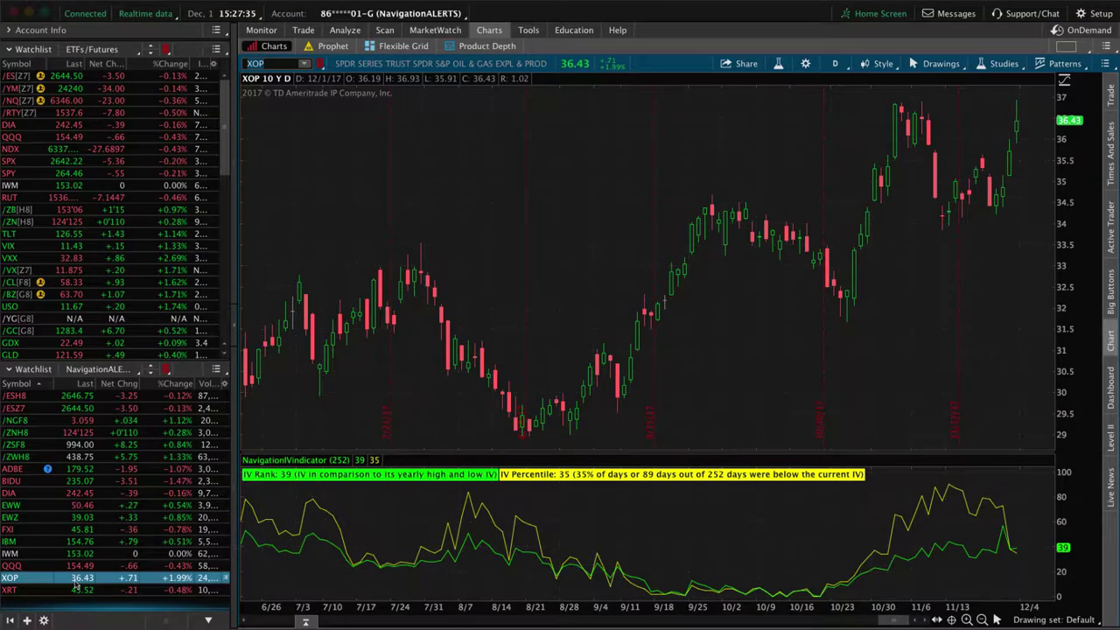
Step: In thinkorswim, view the /ZWH8 wheat futures chart and open its risk profile
left_click(26, 457)
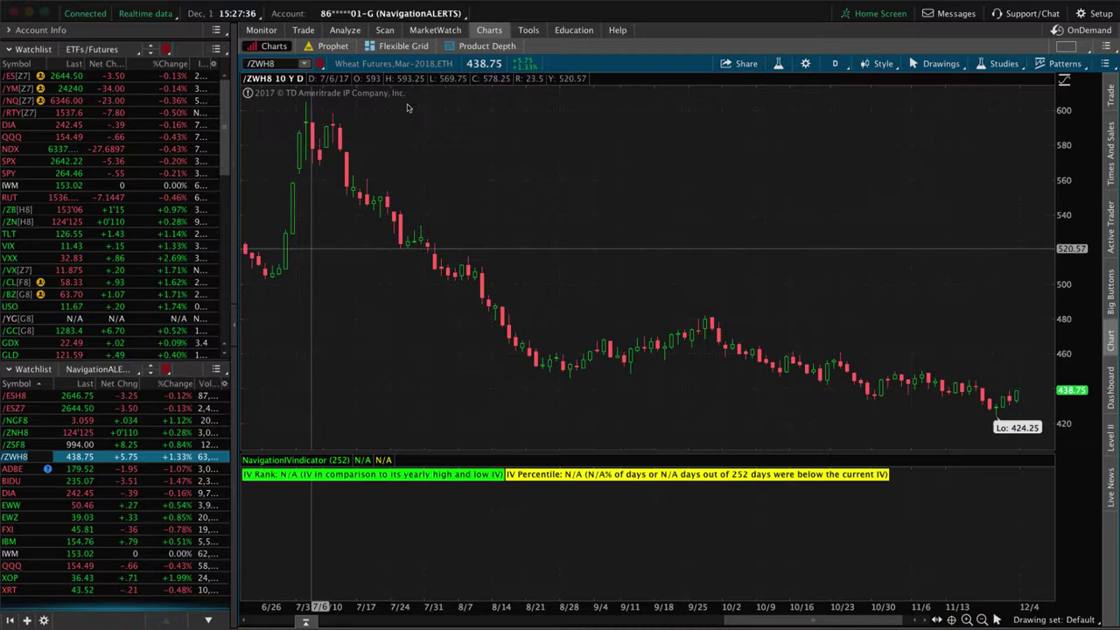
left_click(345, 30)
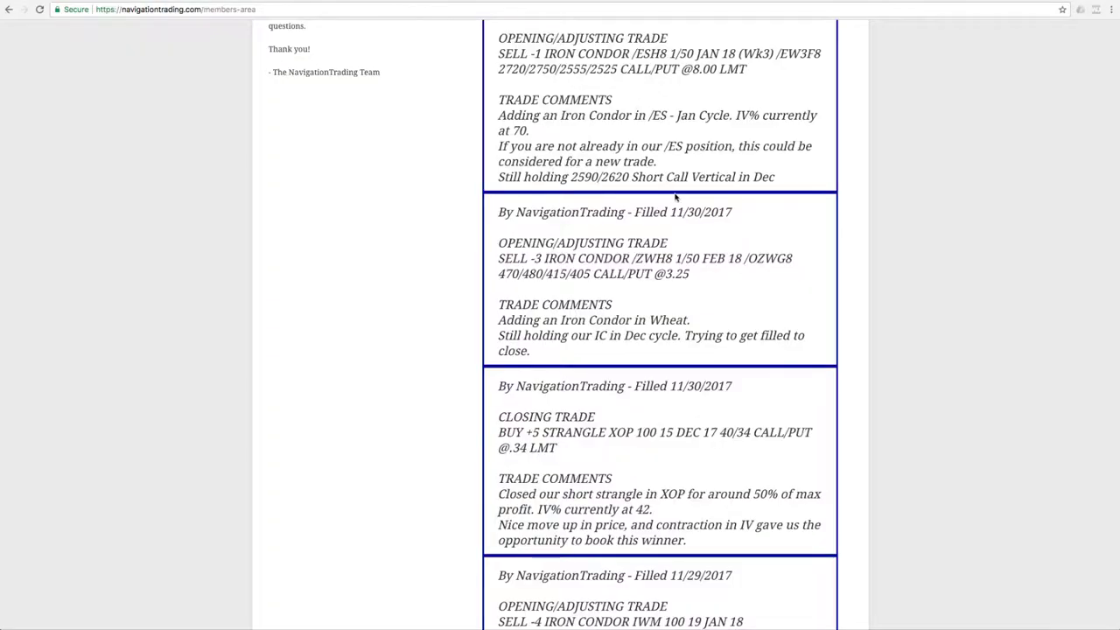
Step: Review the 11/30/2017 /ESH8 iron condor alert on the members page, highlighting the order, IV% comment and new-trade remark
scroll(678, 198, "up", 2)
scroll(679, 197, "up", 3)
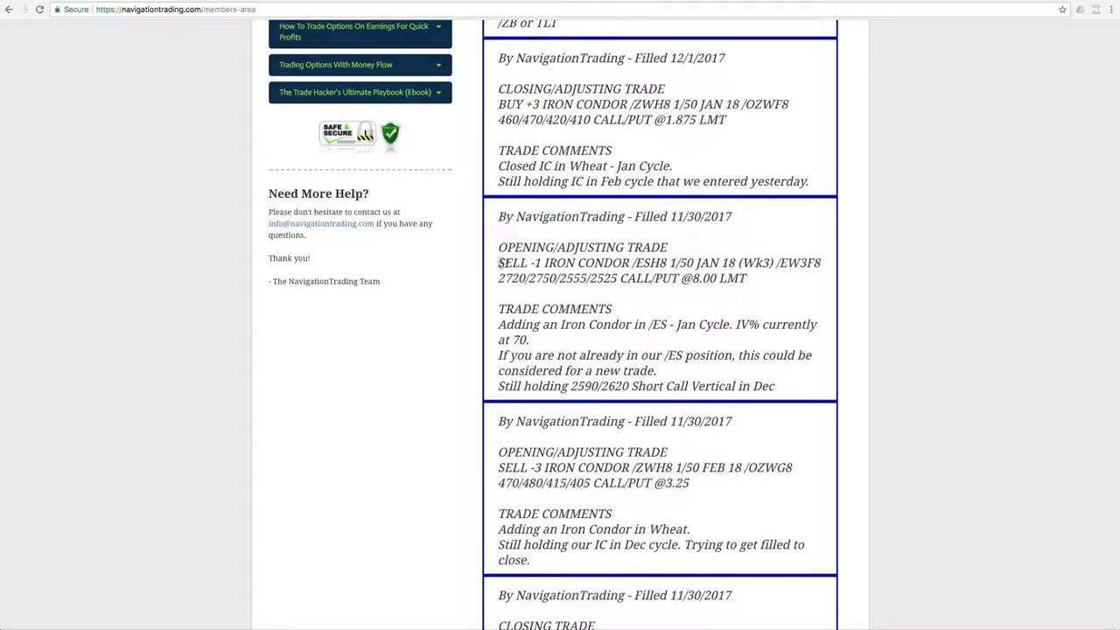
left_click_drag(501, 262, 659, 263)
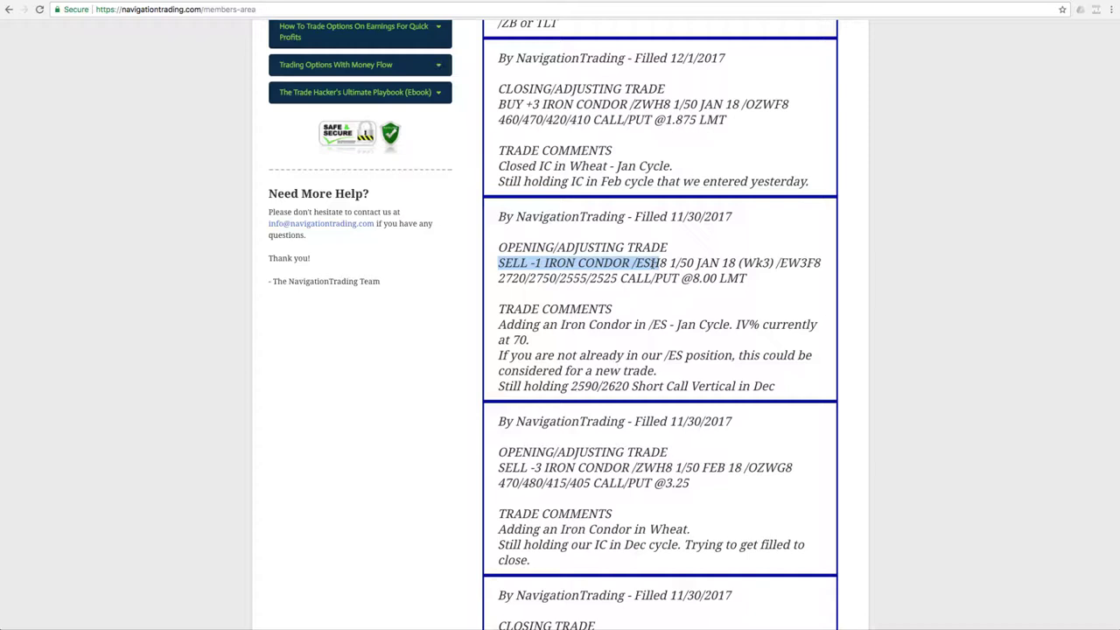
left_click_drag(737, 325, 794, 340)
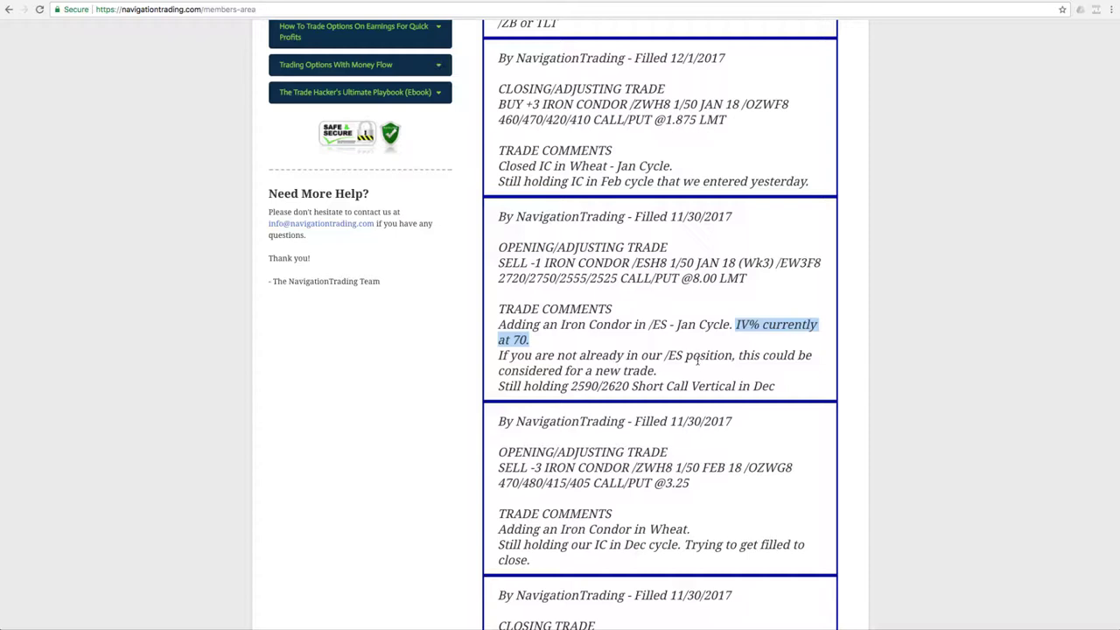
left_click_drag(596, 370, 655, 371)
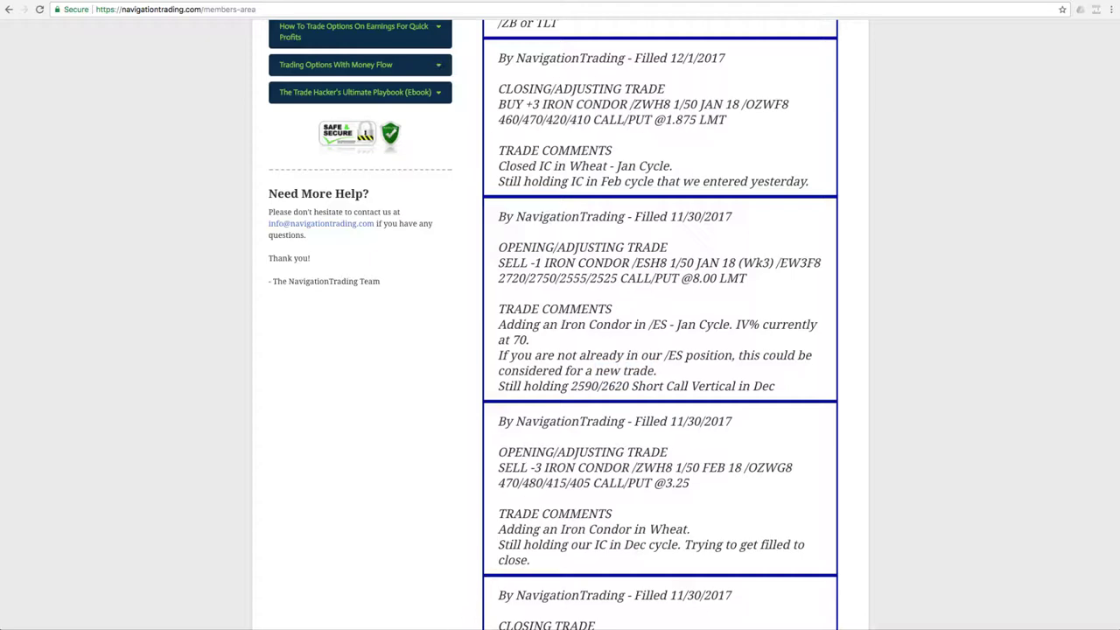
Step: Review the 12/1/2017 /ZWH8 iron condor closing alert, highlighting the order and the Jan and Feb cycle comments
scroll(643, 389, "up", 2)
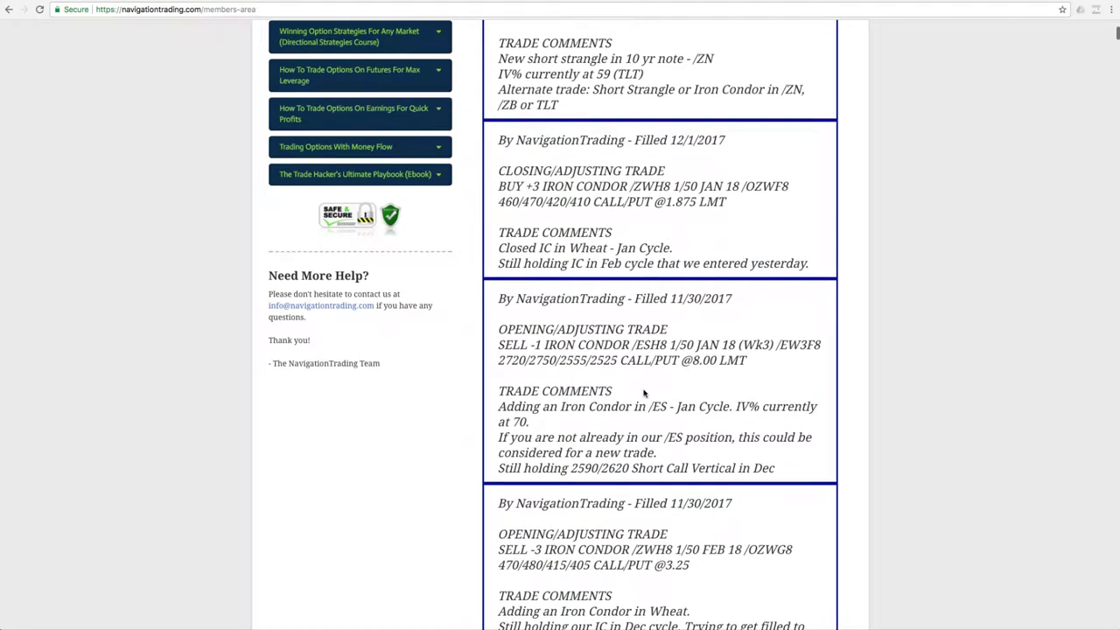
scroll(613, 220, "up", 2)
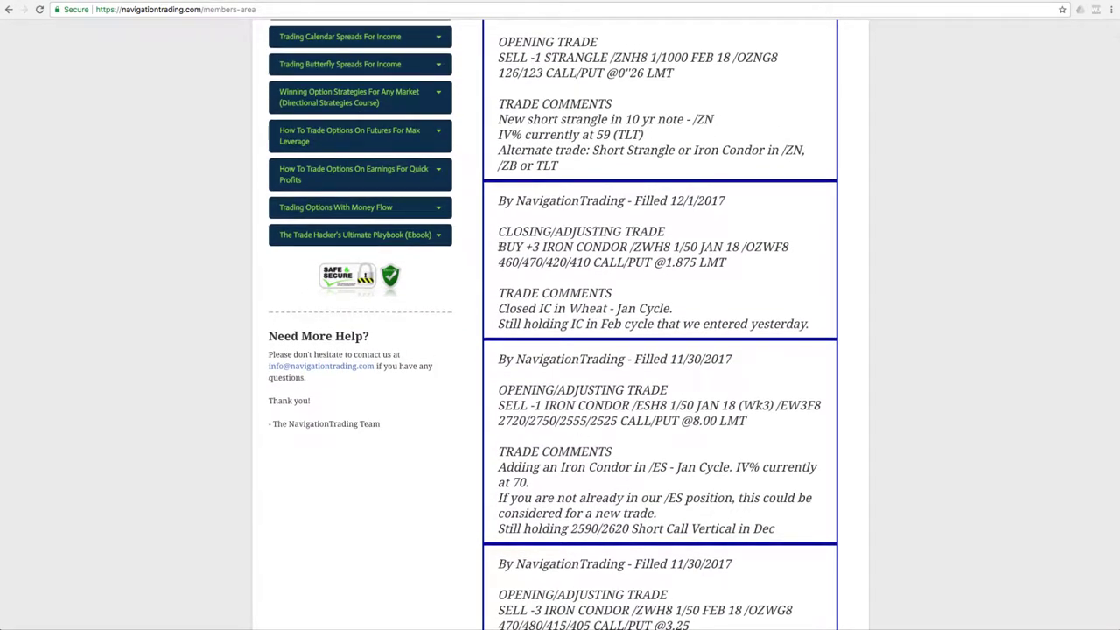
left_click_drag(500, 248, 674, 248)
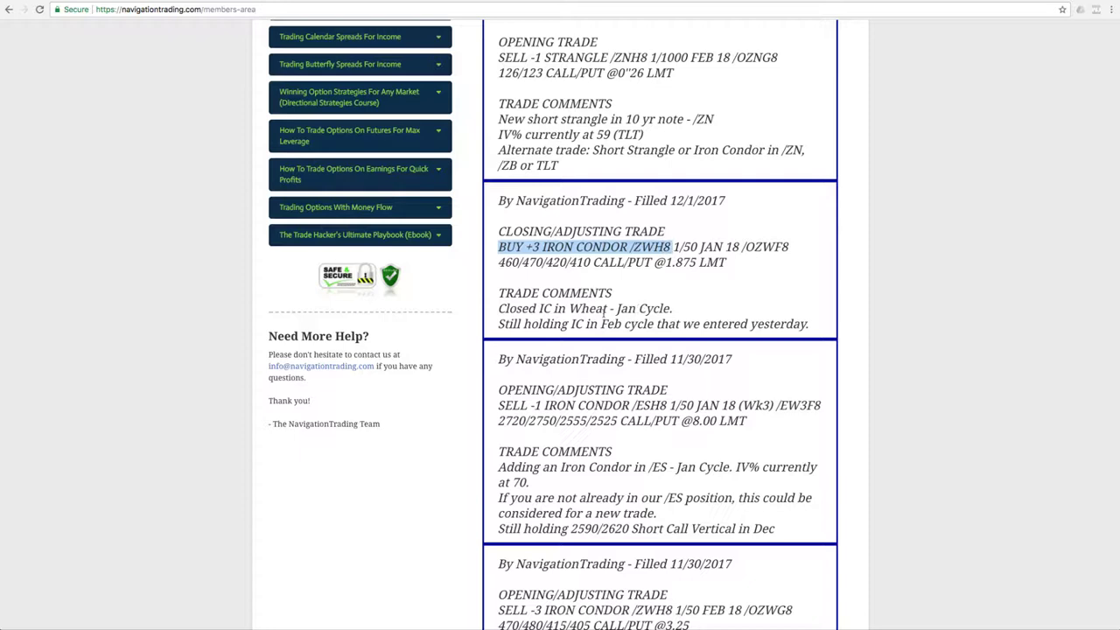
left_click_drag(615, 308, 669, 308)
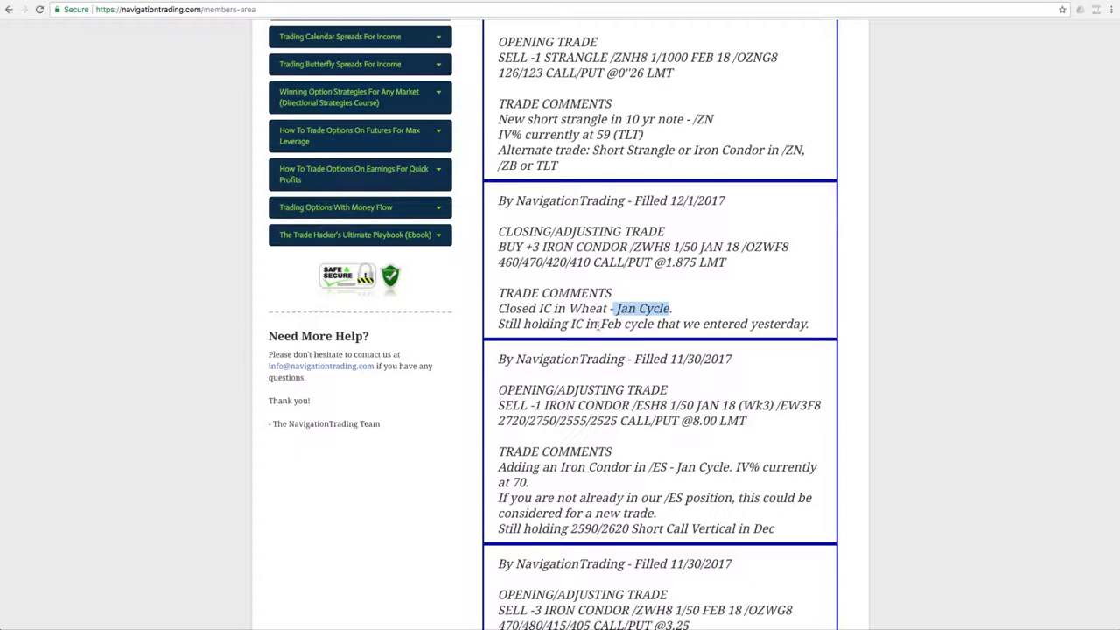
left_click_drag(599, 324, 649, 324)
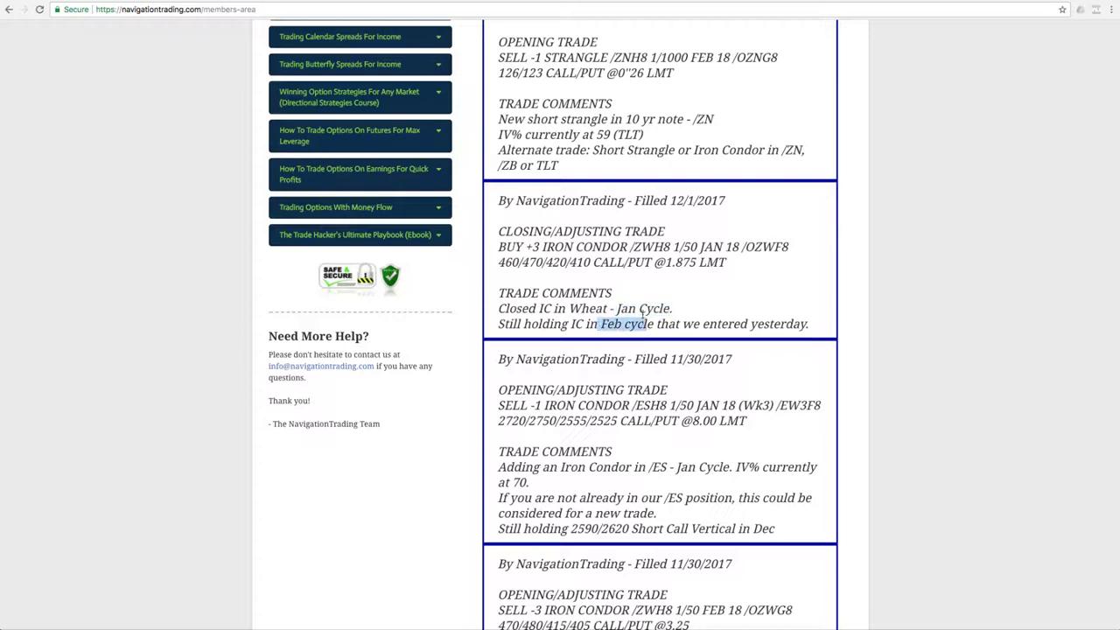
left_click(669, 308)
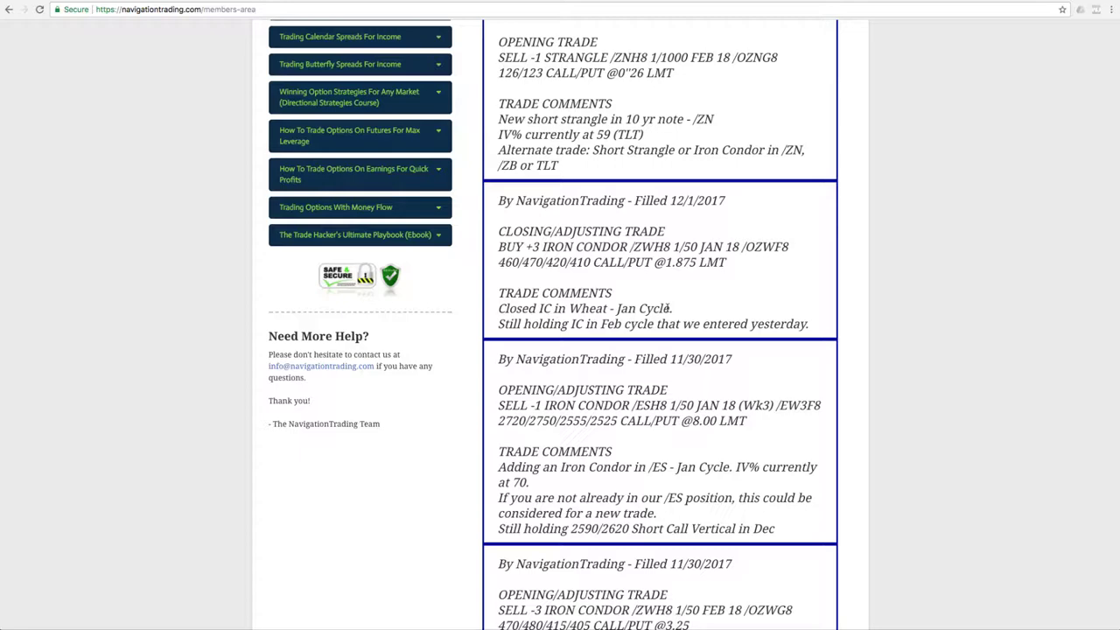
Step: Review the 12/1/2017 /ZNH8 strangle alert, highlighting its ticker, /ZN and TLT mentions, and open /ZNH8's risk profile in thinkorswim
scroll(660, 308, "up", 3)
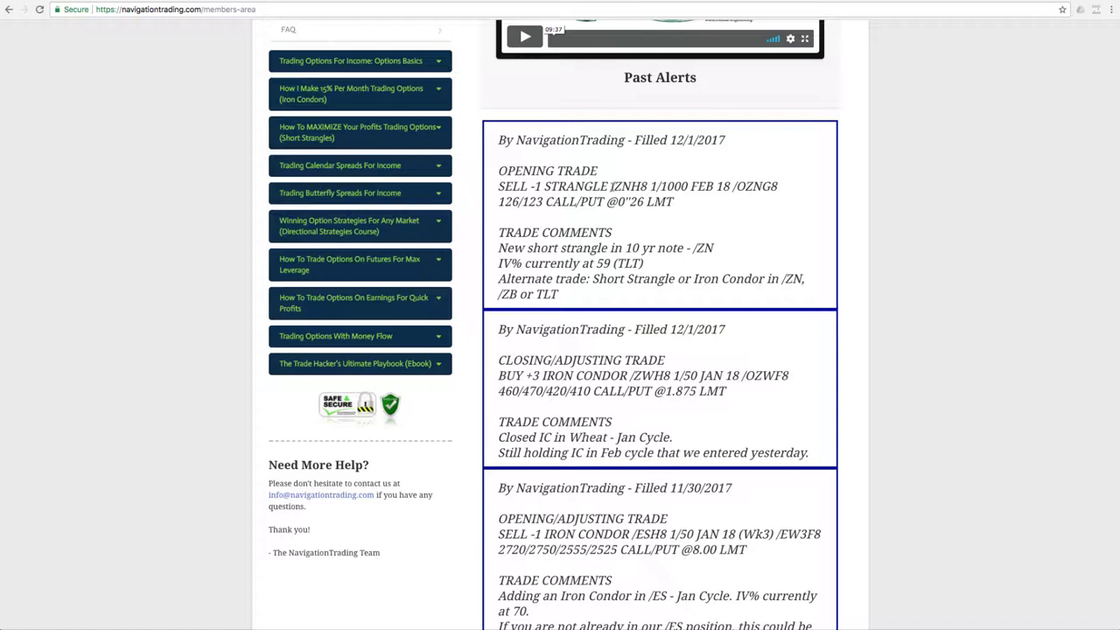
left_click_drag(610, 186, 630, 186)
left_click(624, 285)
left_click_drag(779, 279, 810, 281)
left_click_drag(646, 265, 612, 264)
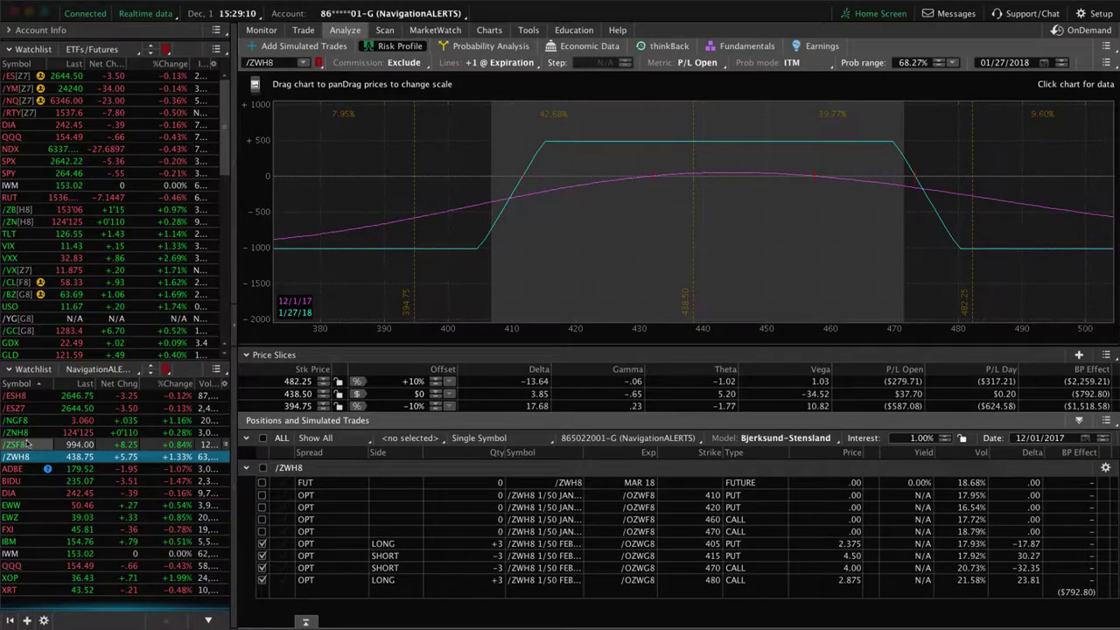
left_click(26, 432)
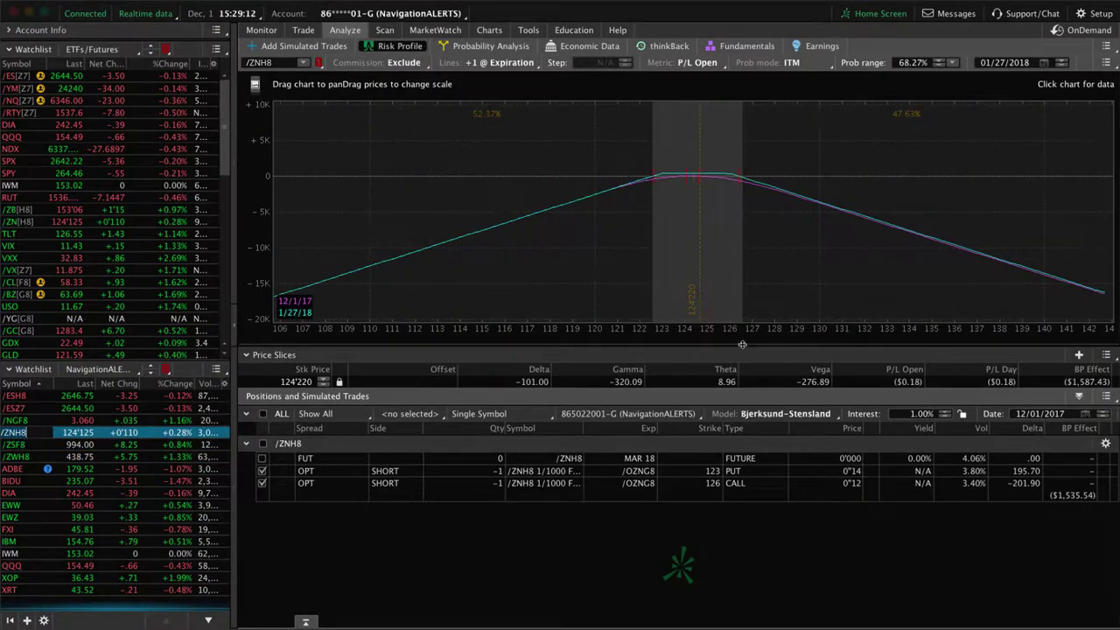
Step: Widen the price scale of the /ZNH8 risk profile and view the TLT chart
mouse_move(745, 324)
left_mouse_down()
mouse_move(962, 326)
mouse_move(610, 295)
mouse_move(503, 313)
mouse_move(738, 324)
left_mouse_up()
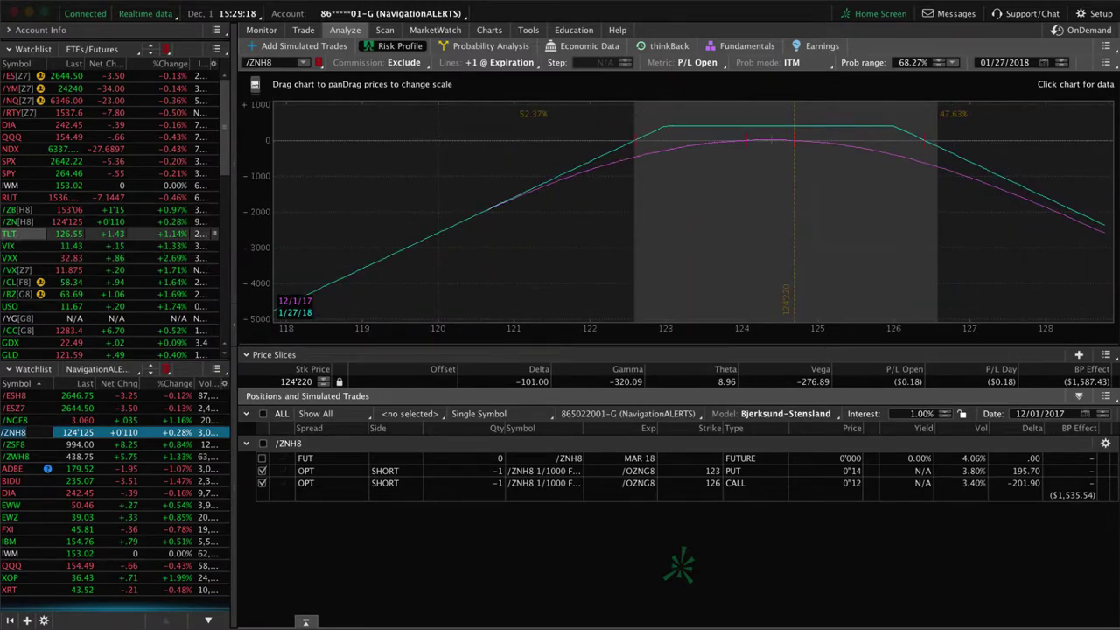
left_click(87, 234)
left_click(489, 29)
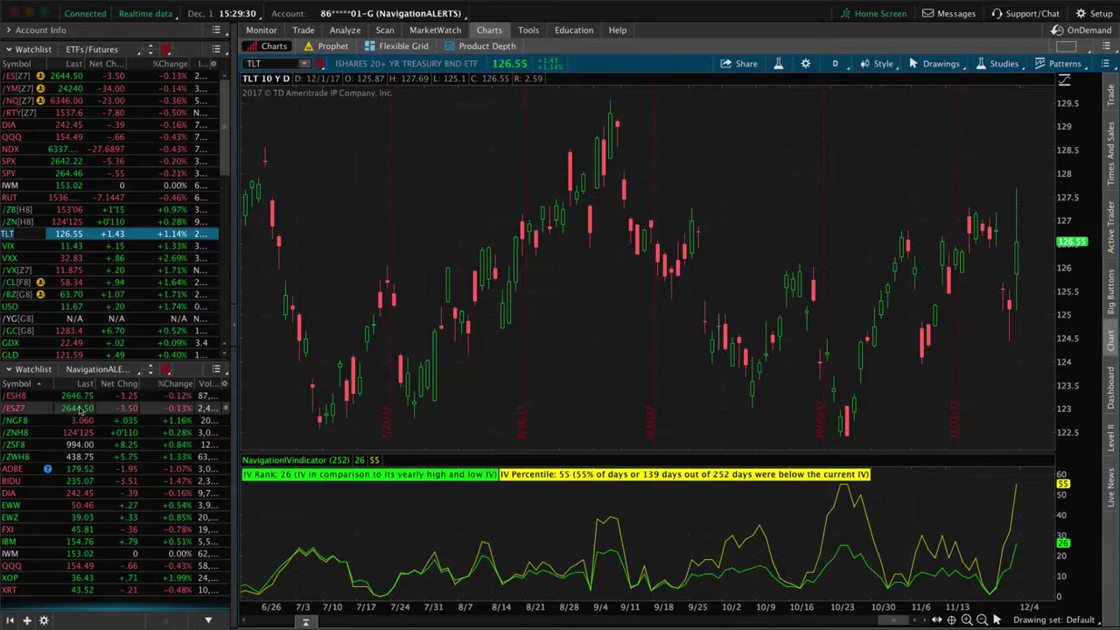
Step: View the /NGF8 chart and risk profile, and rescale the price axis on /ZSF8's risk profile
left_click(32, 420)
mouse_move(345, 30)
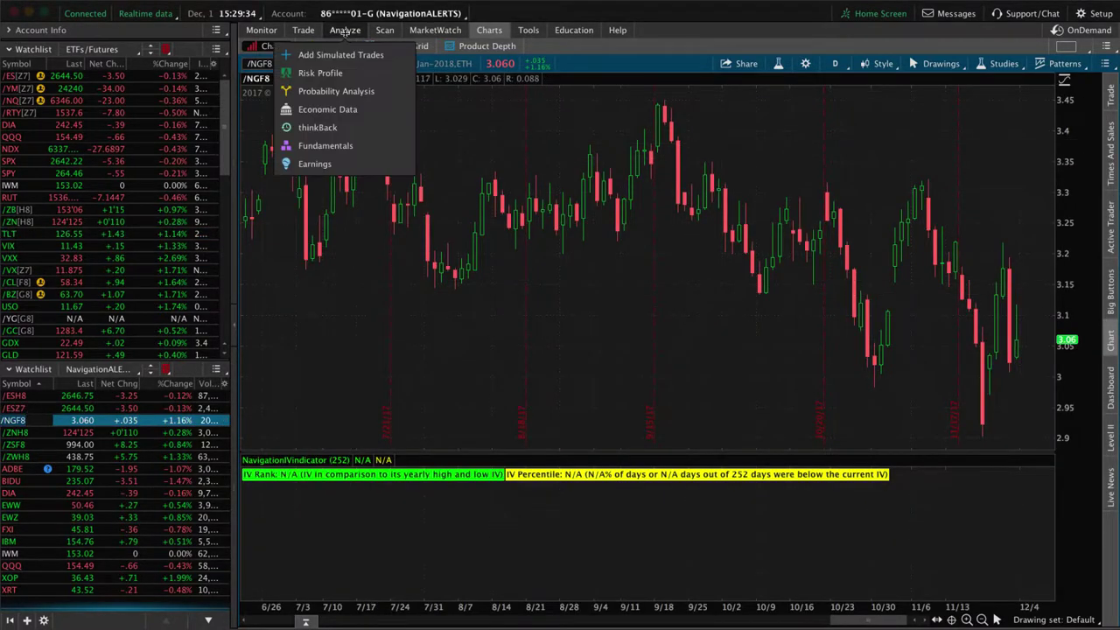
left_click(280, 73)
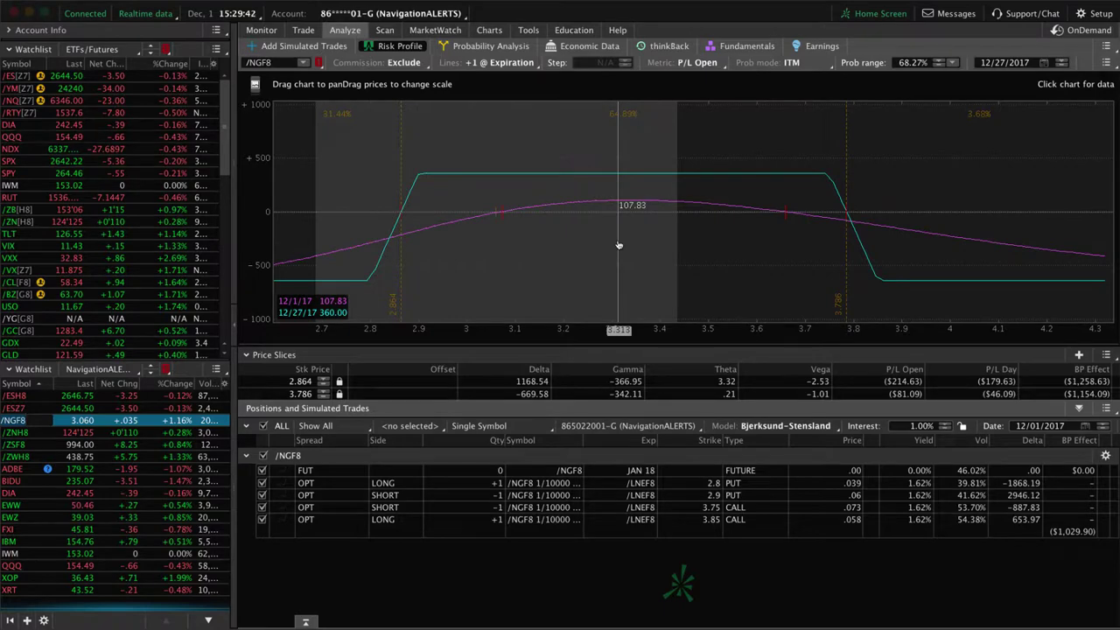
left_click(35, 445)
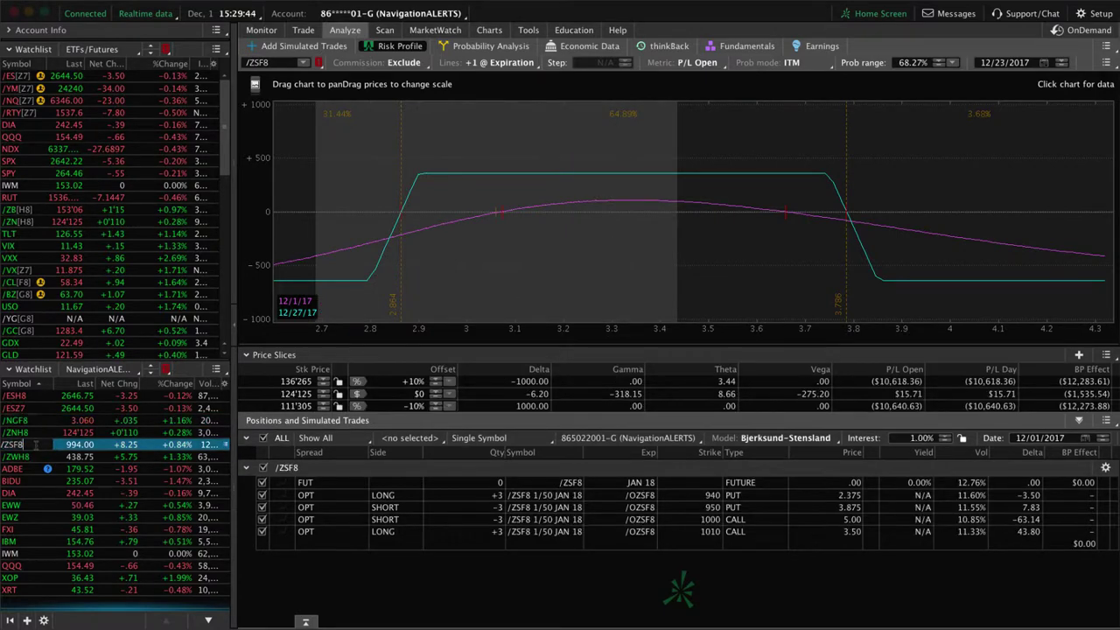
left_click_drag(713, 338, 438, 298)
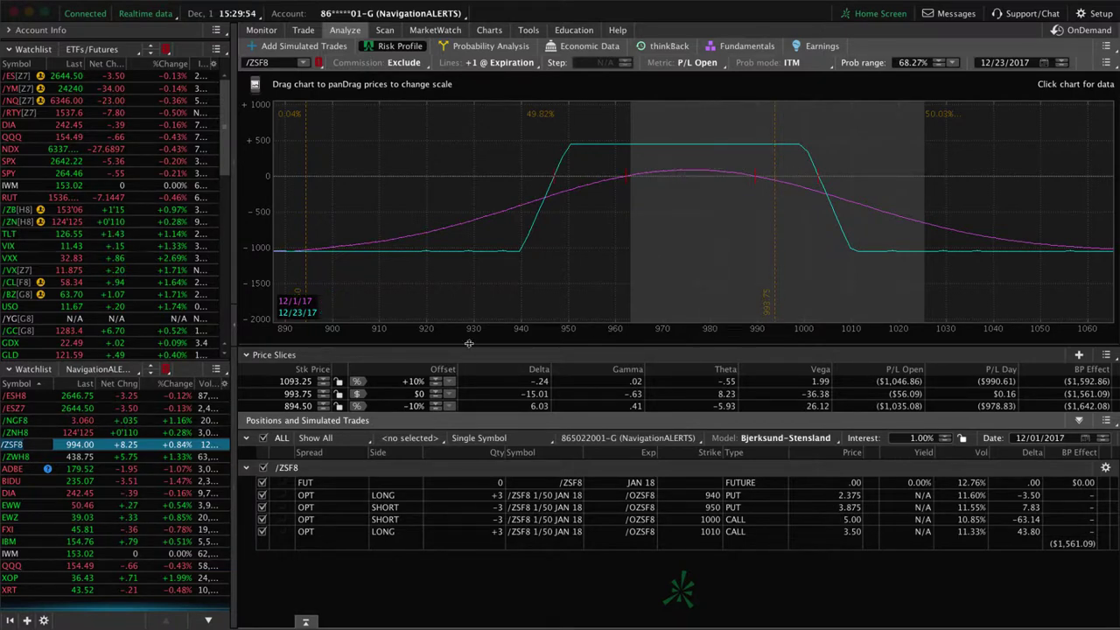
Step: In ADBE's risk profile, exclude the 15 DEC 17 180 and 185 calls and delete the simulated 17 NOV 17 iron condor
left_click(14, 470)
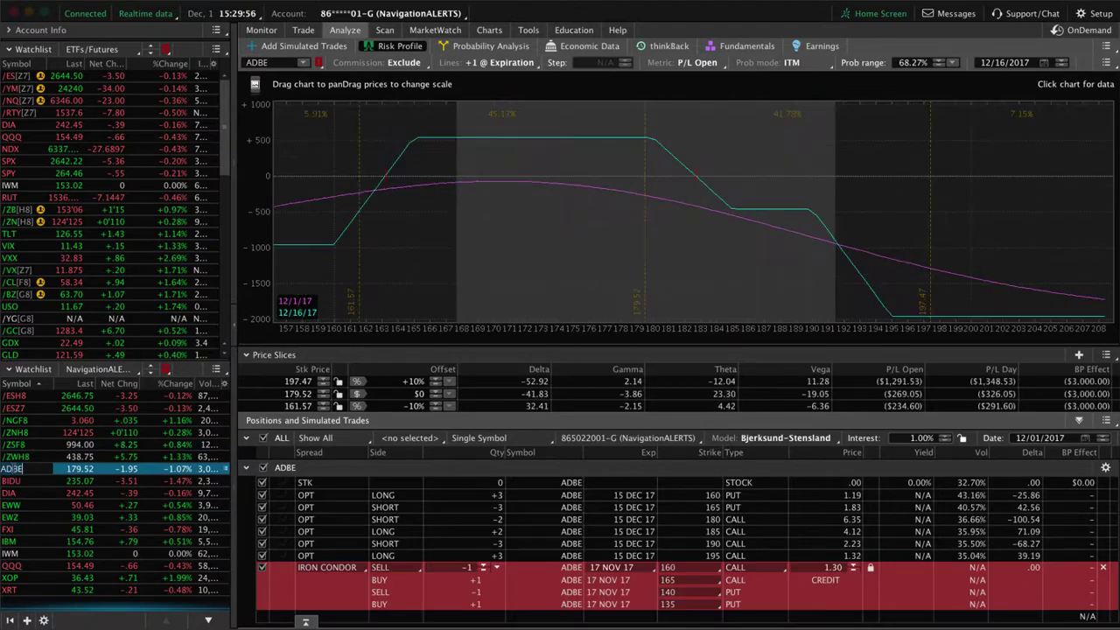
left_click(262, 568)
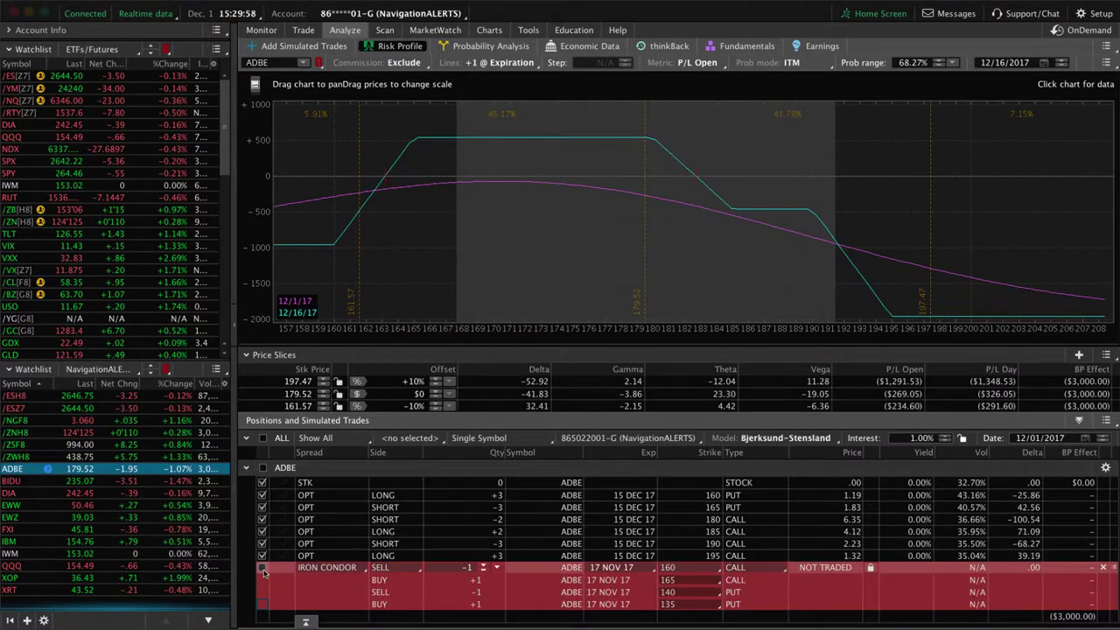
left_click(265, 520)
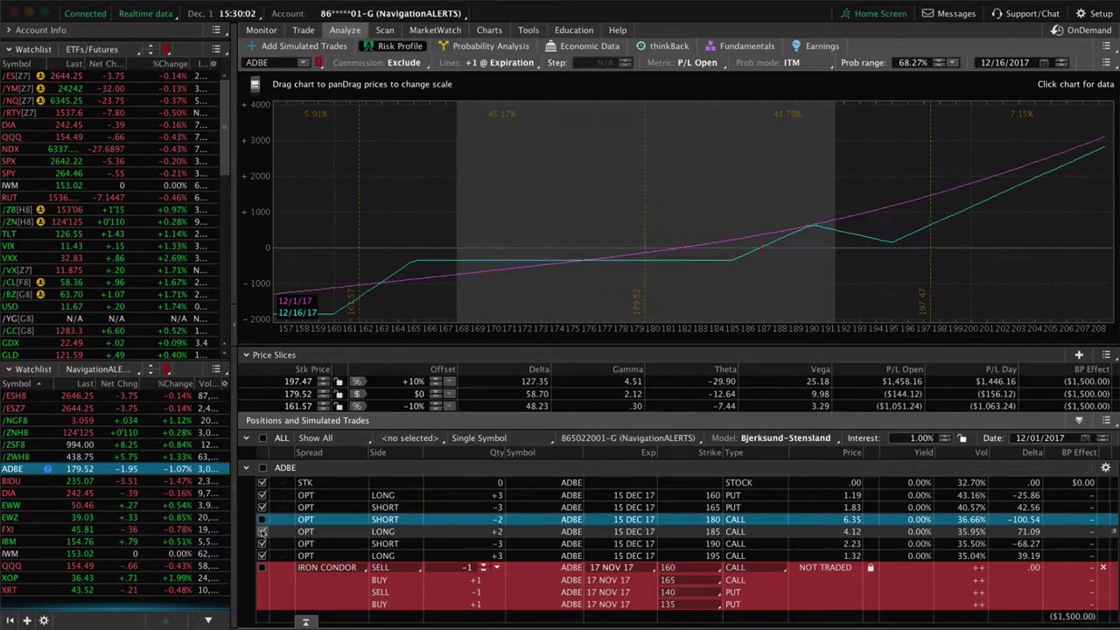
left_click(263, 531)
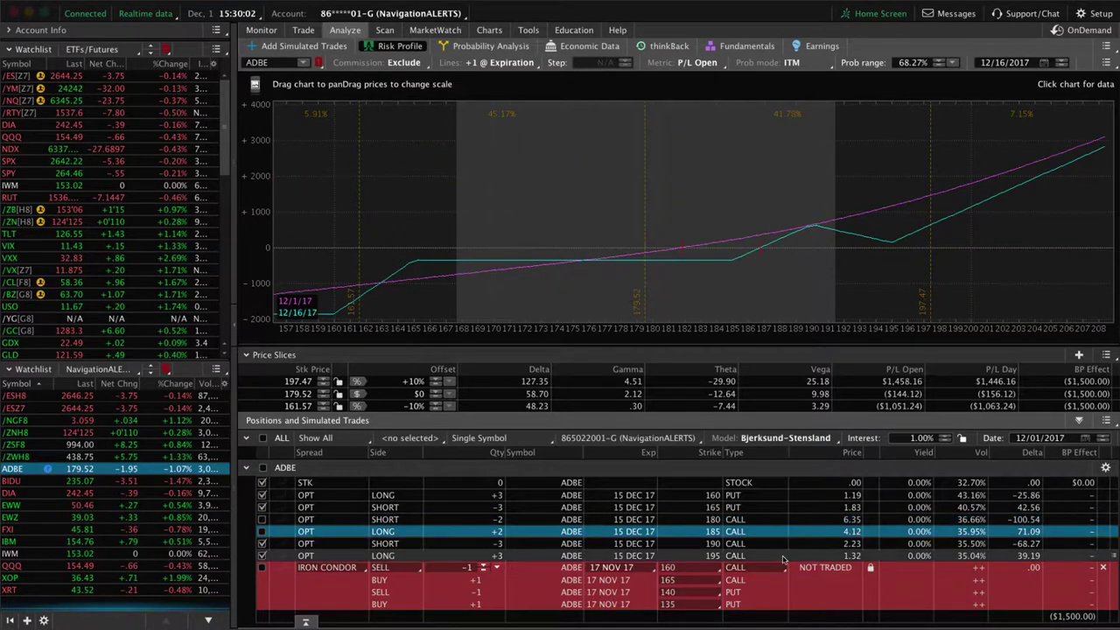
left_click(1105, 567)
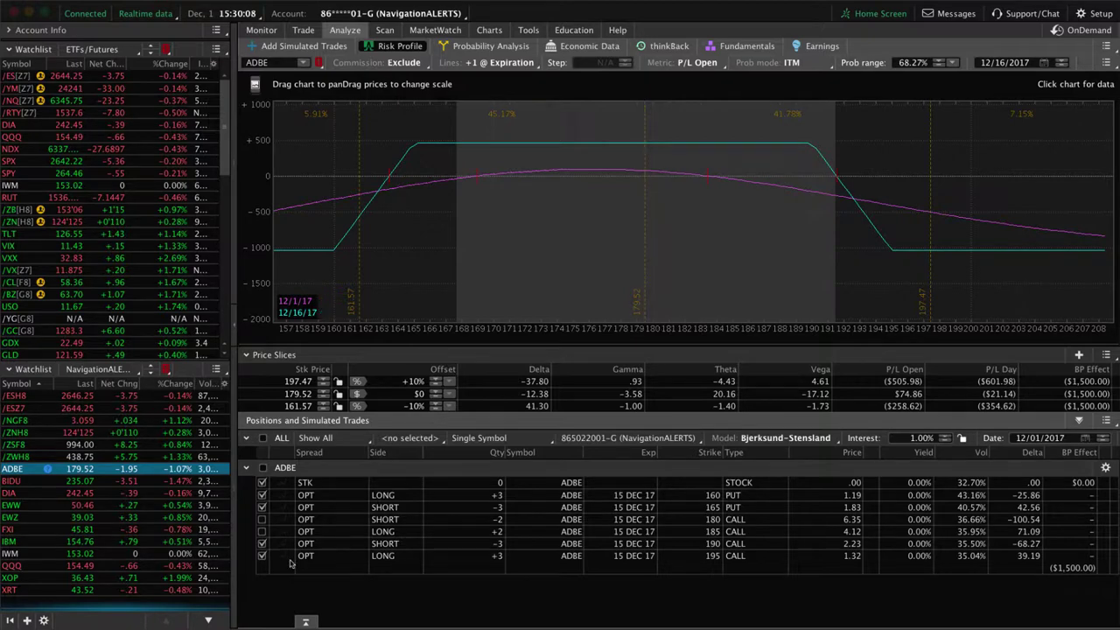
Step: Isolate ADBE's 180/185 call spread by excluding the 160/165 puts and 190/195 calls, and view the ADBE chart
left_click(263, 495)
left_click(262, 507)
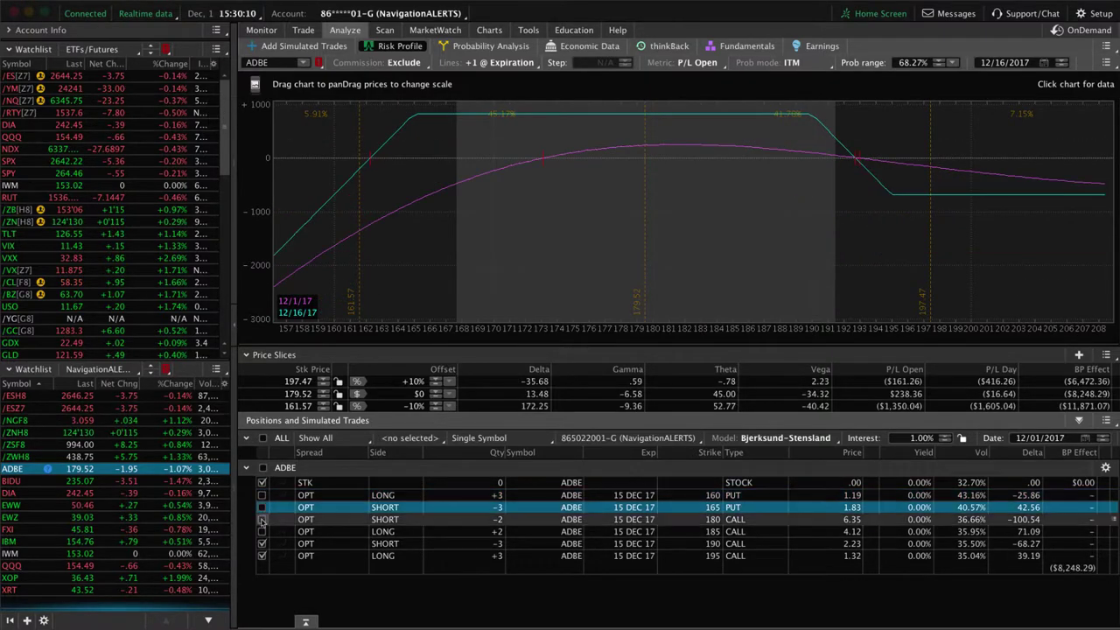
left_click(262, 520)
left_click(262, 531)
left_click(262, 543)
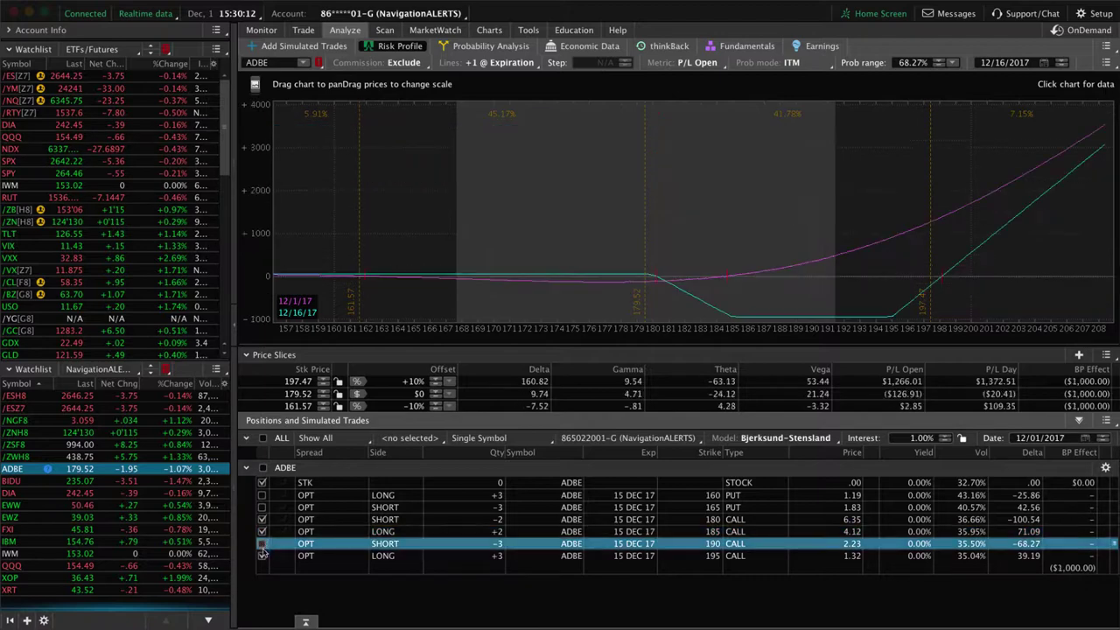
left_click(263, 556)
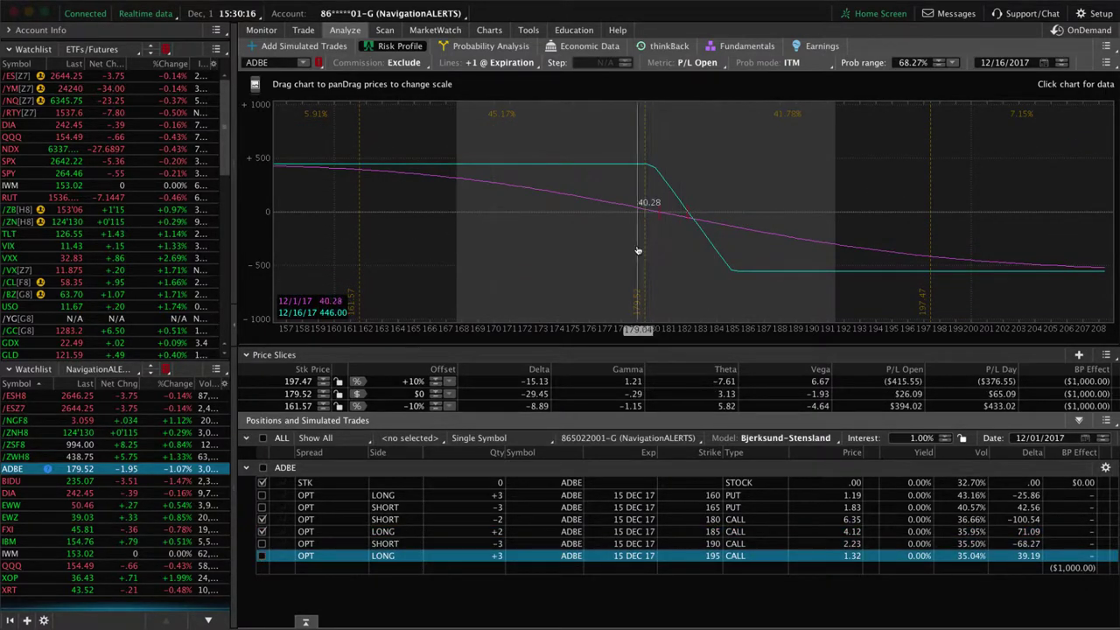
left_click(493, 30)
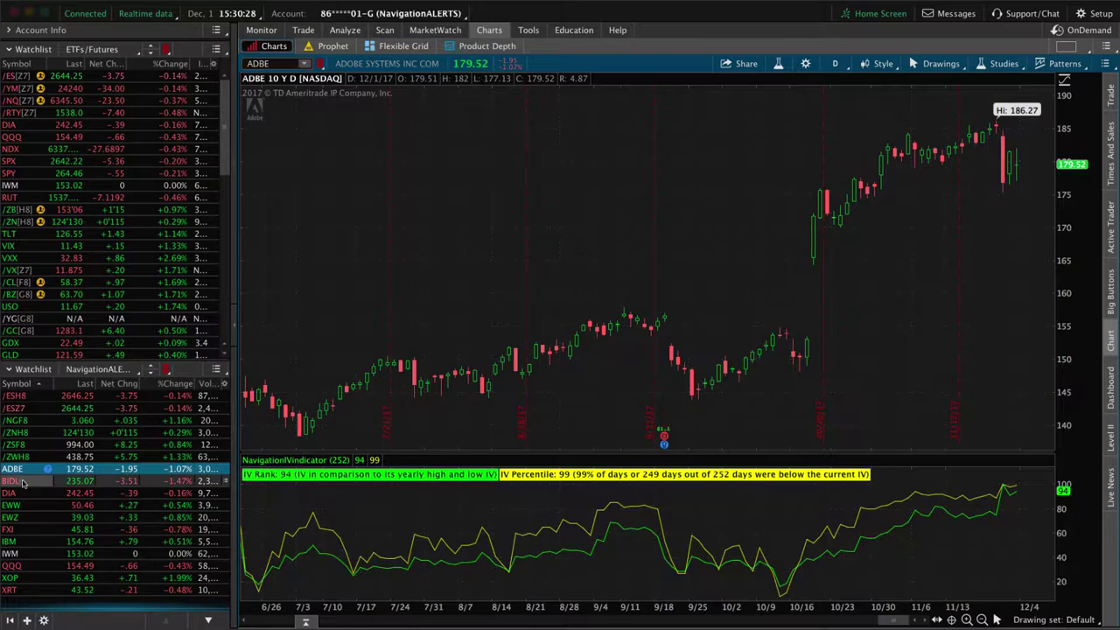
Step: Examine BIDU's price and IV chart together with its risk profile
left_click(23, 483)
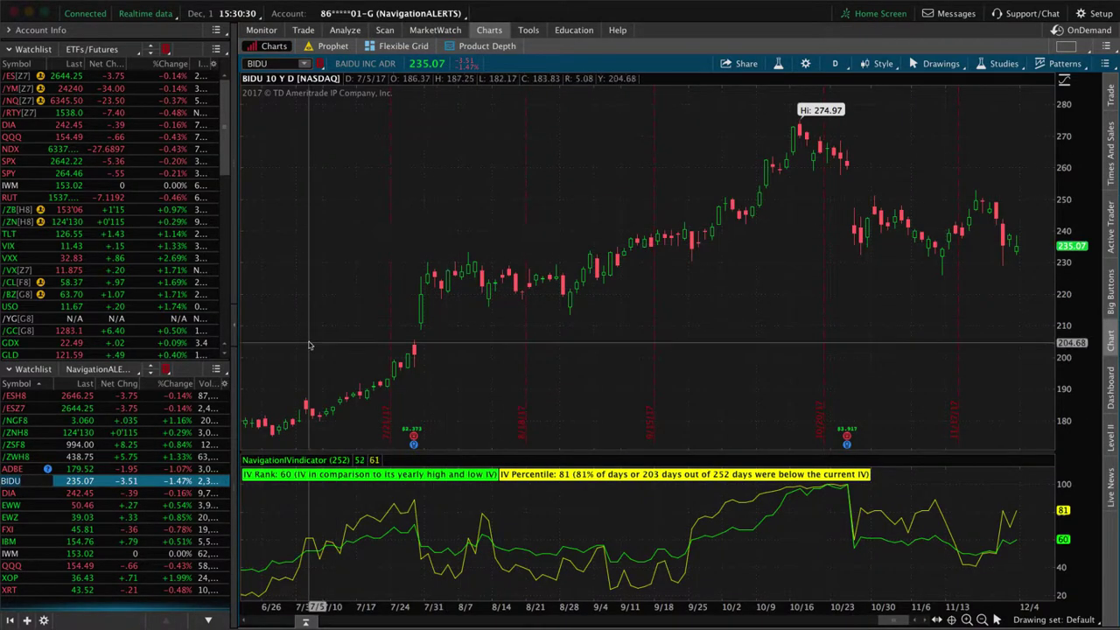
left_click(345, 29)
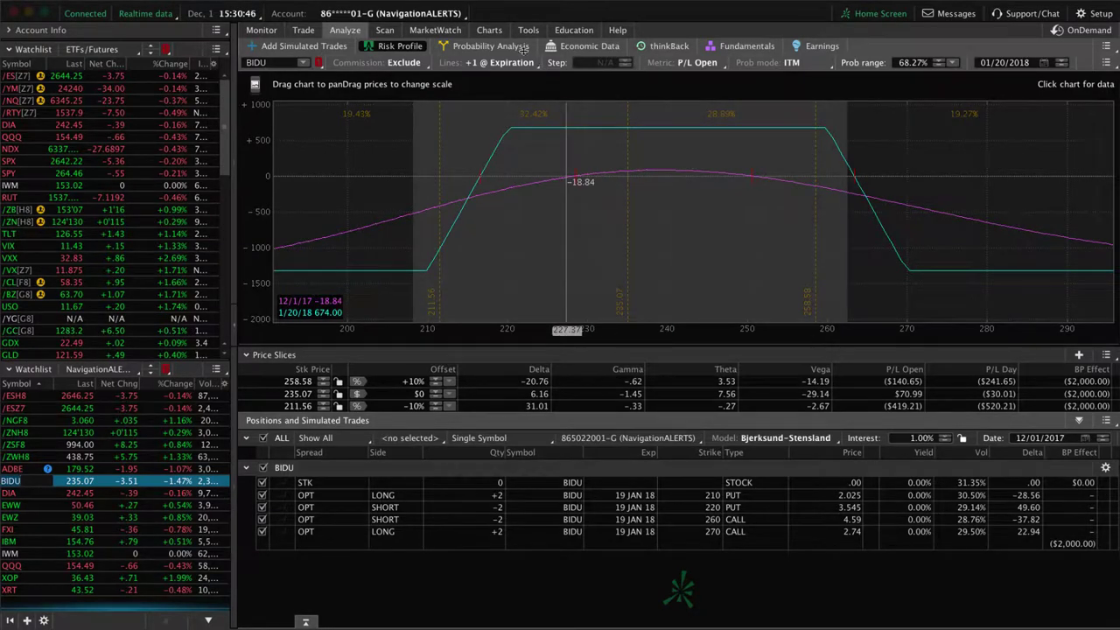
left_click(489, 30)
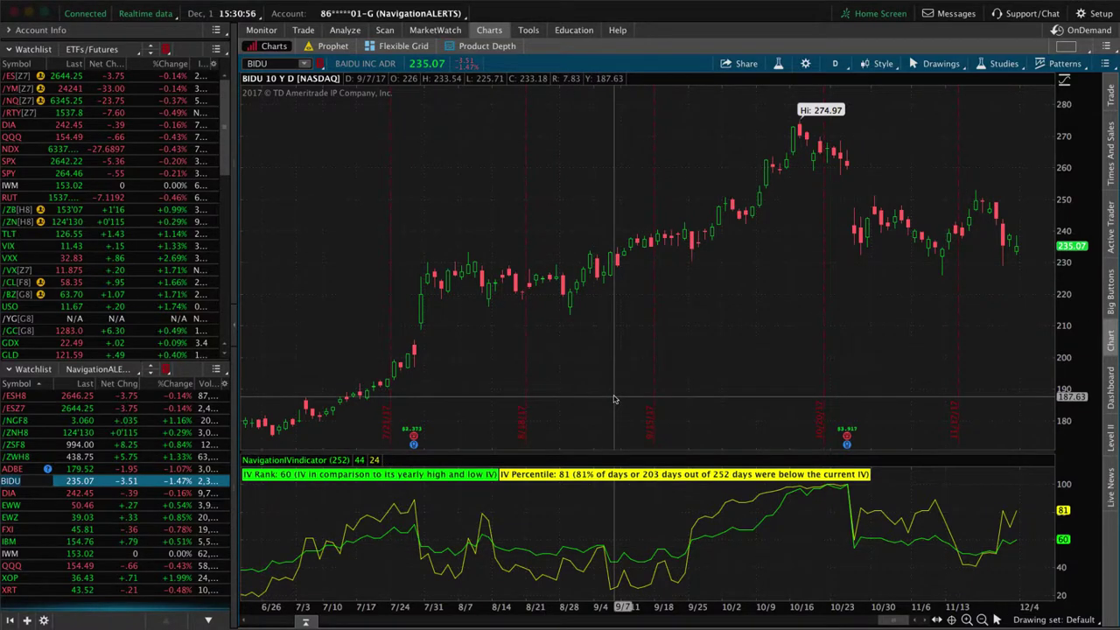
Step: Examine the chart and risk profile of DIA and of EWW
key("Down")
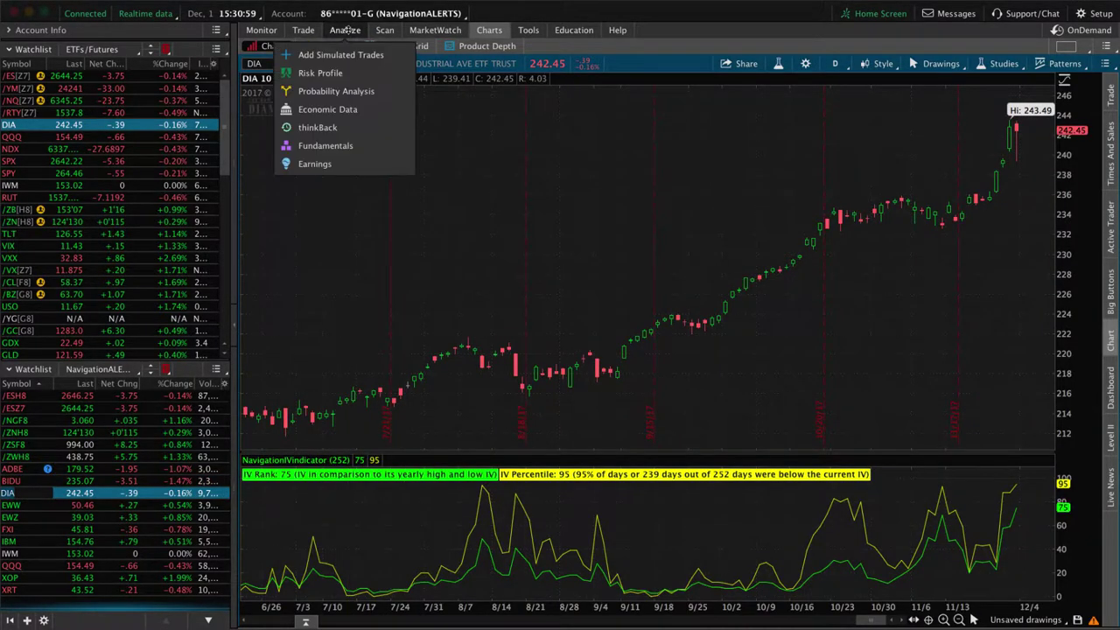
left_click(345, 30)
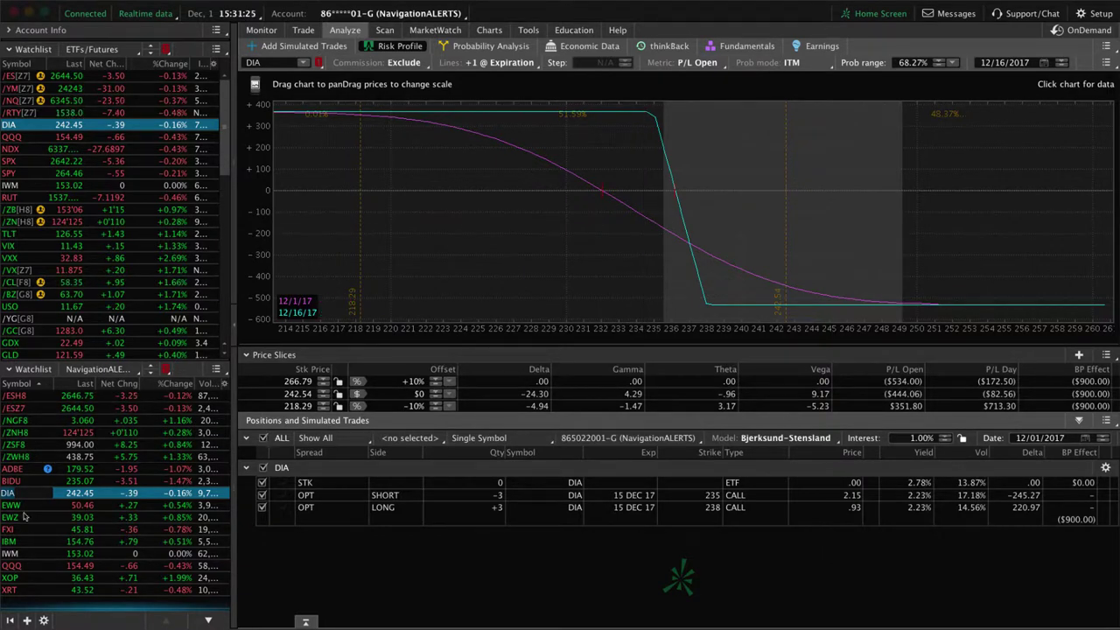
left_click(23, 506)
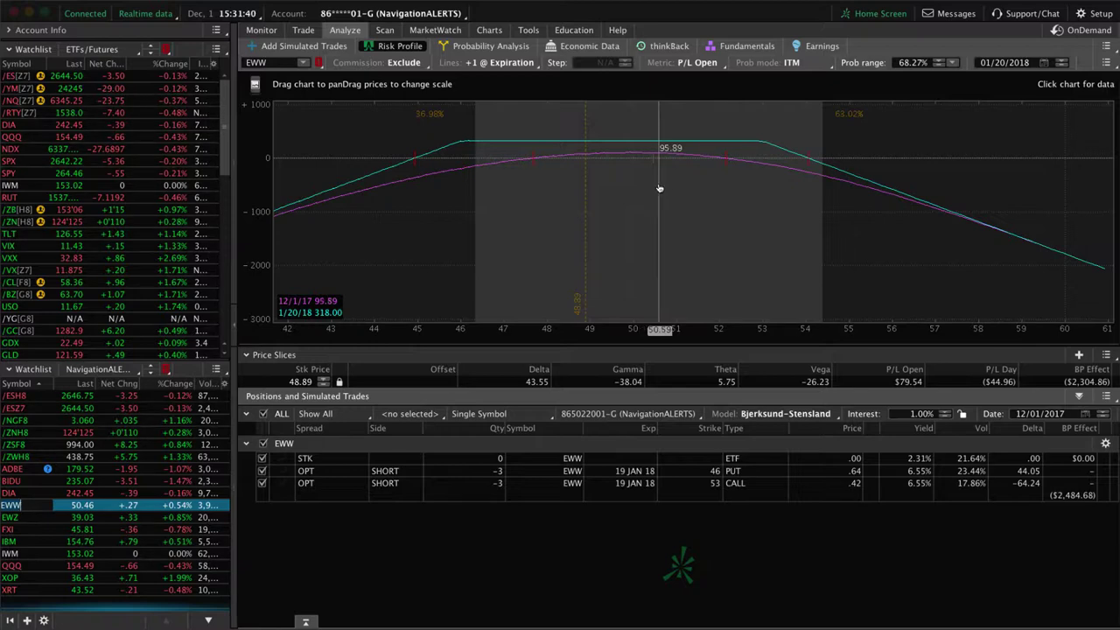
left_click(490, 30)
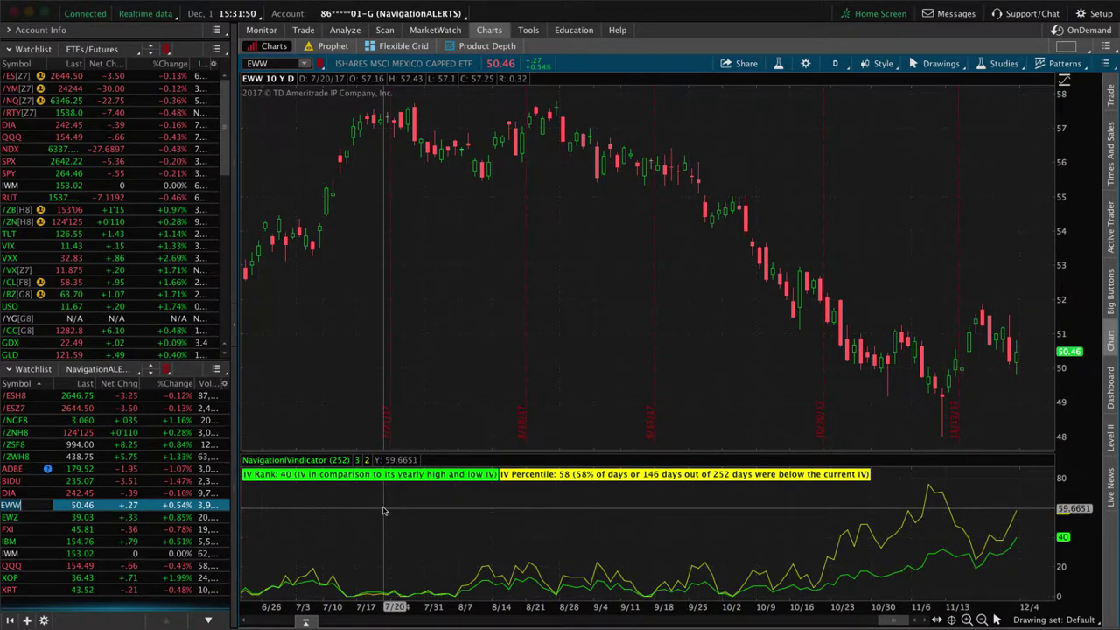
Step: View the EWZ chart and compare FXI's price and IV chart with its risk profile
key("Down")
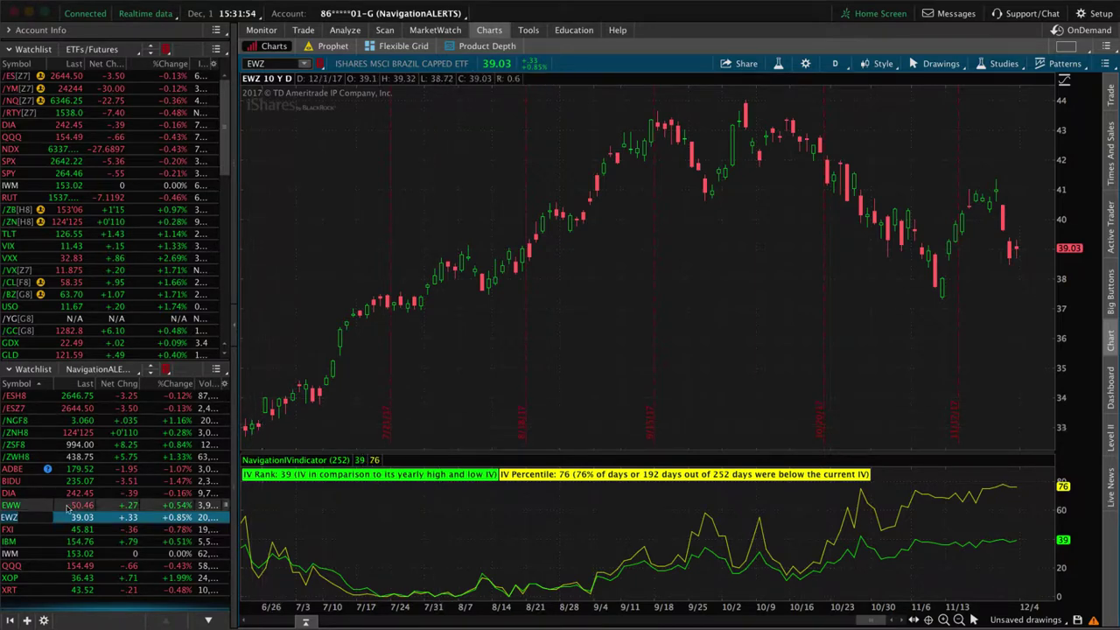
key("Down")
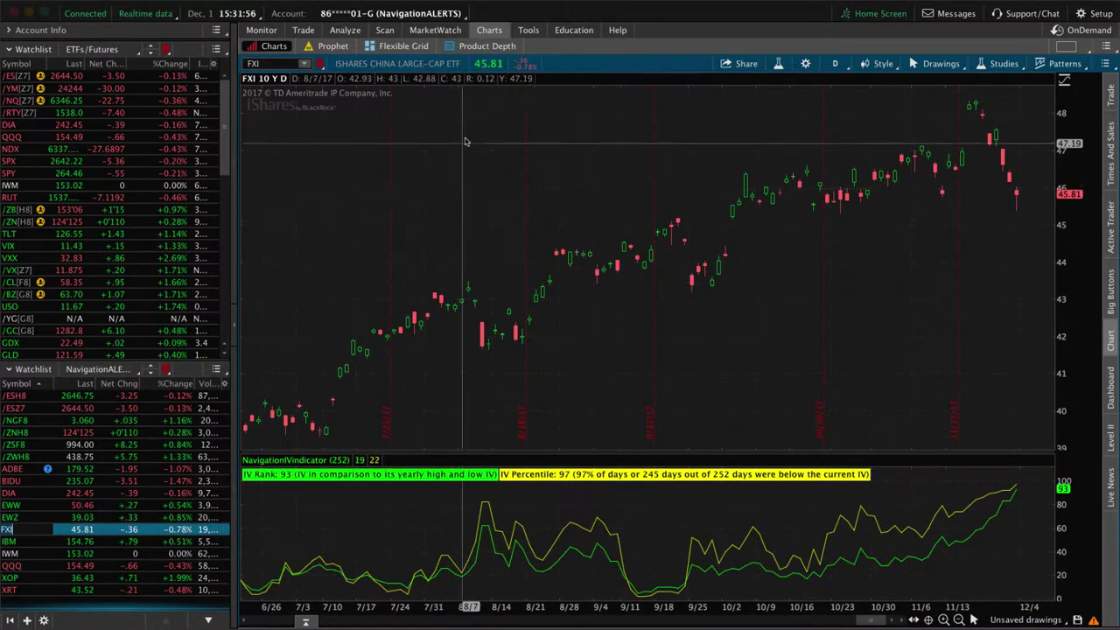
mouse_move(345, 30)
left_click(271, 67)
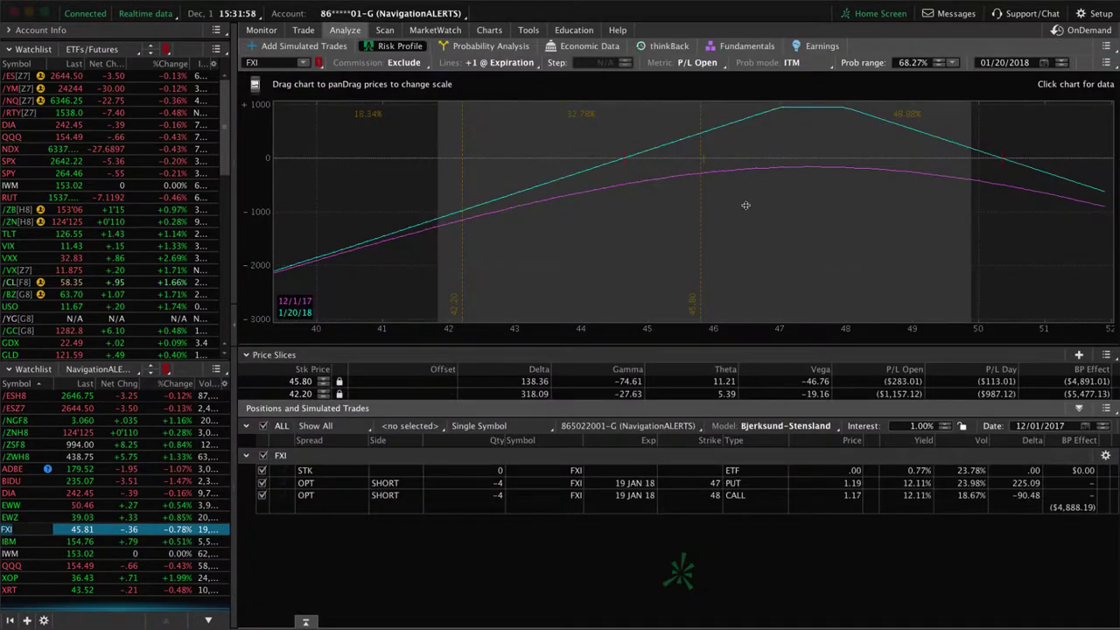
left_click(488, 30)
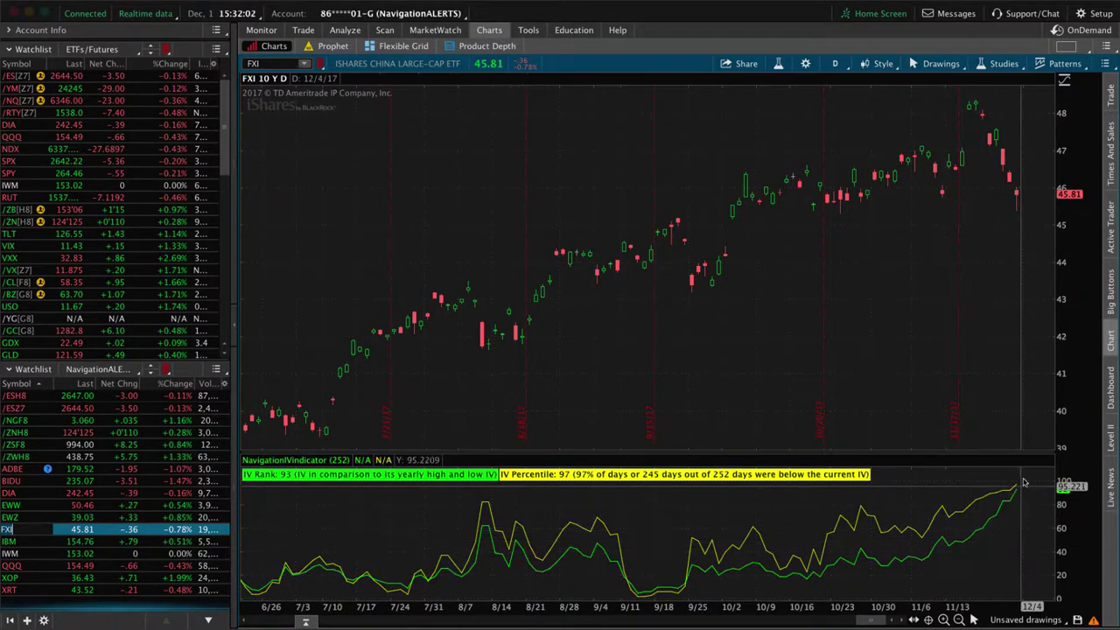
left_click(346, 31)
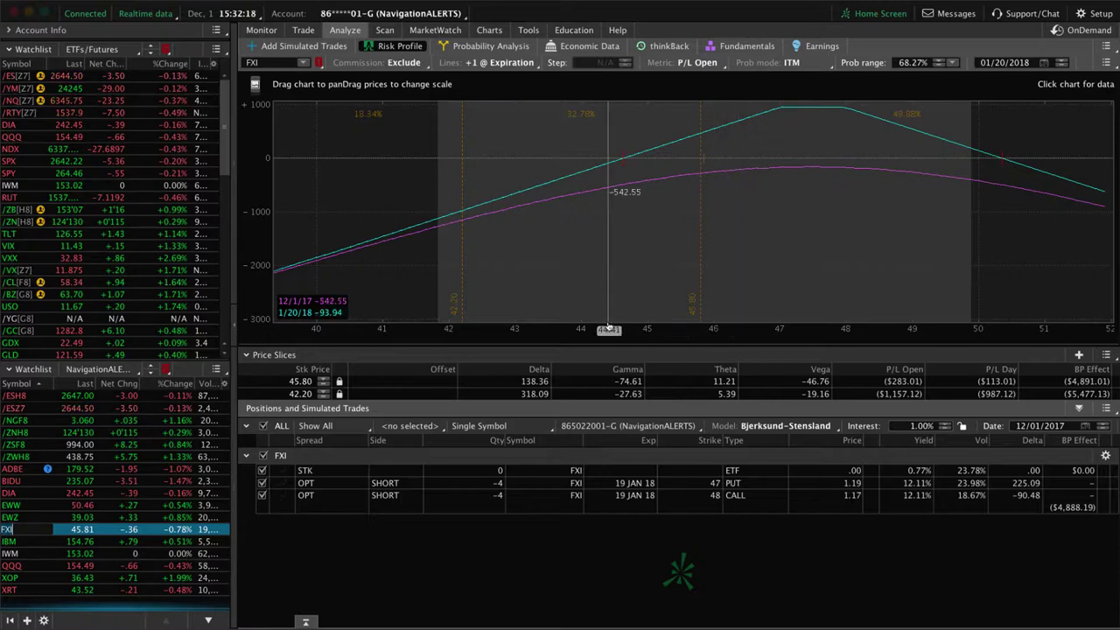
Step: Examine the risk profiles of IBM, IWM and XRT, and view the XRT chart
left_click(32, 542)
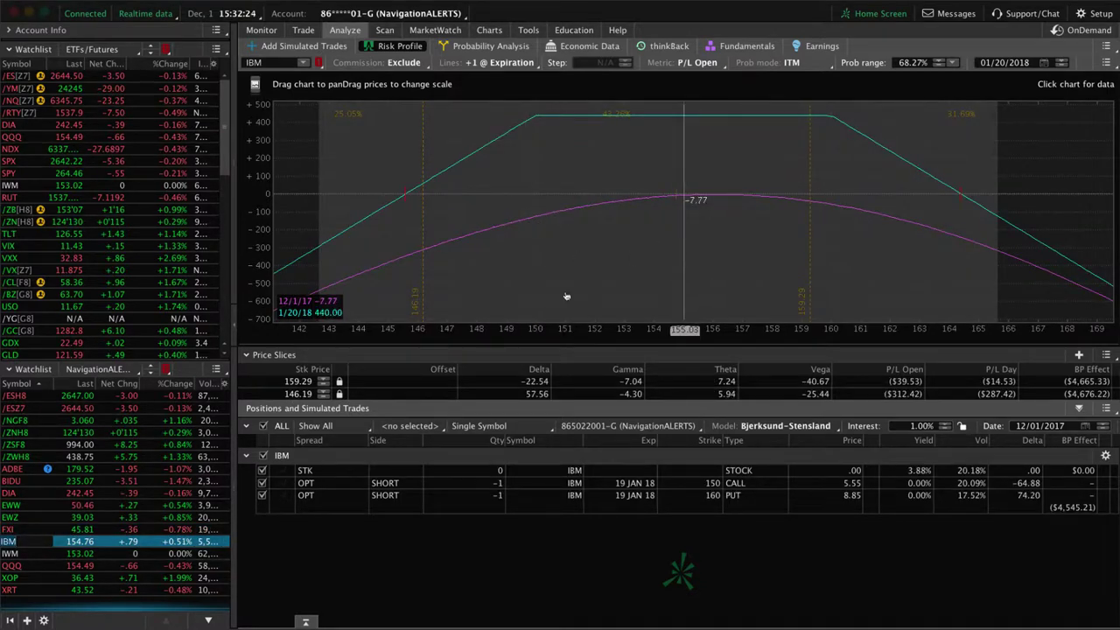
left_click(17, 553)
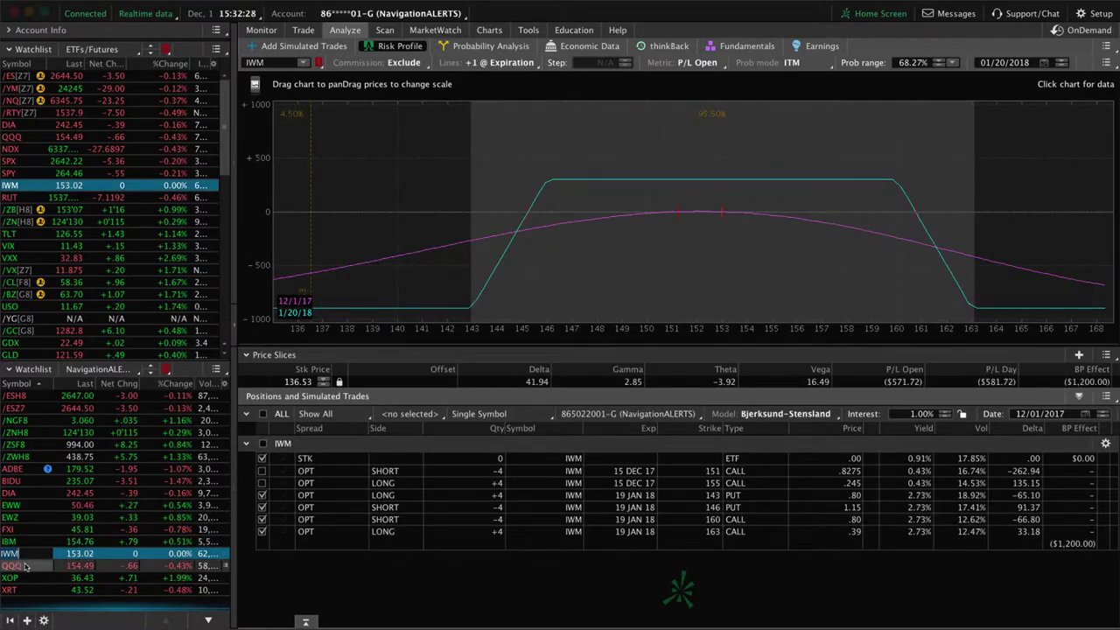
left_click(19, 589)
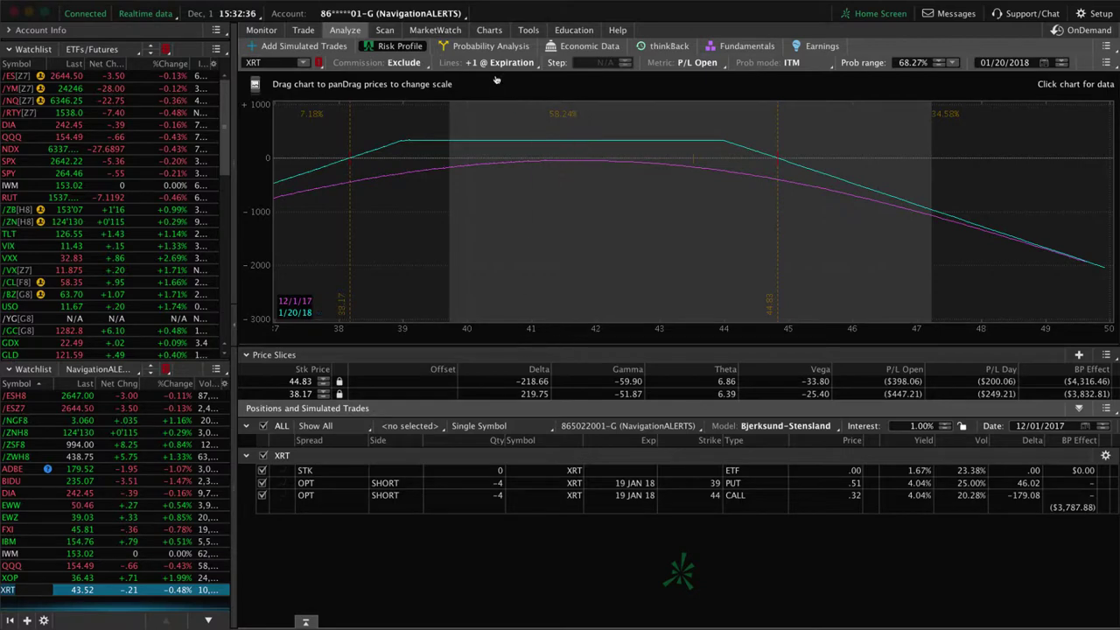
left_click(490, 30)
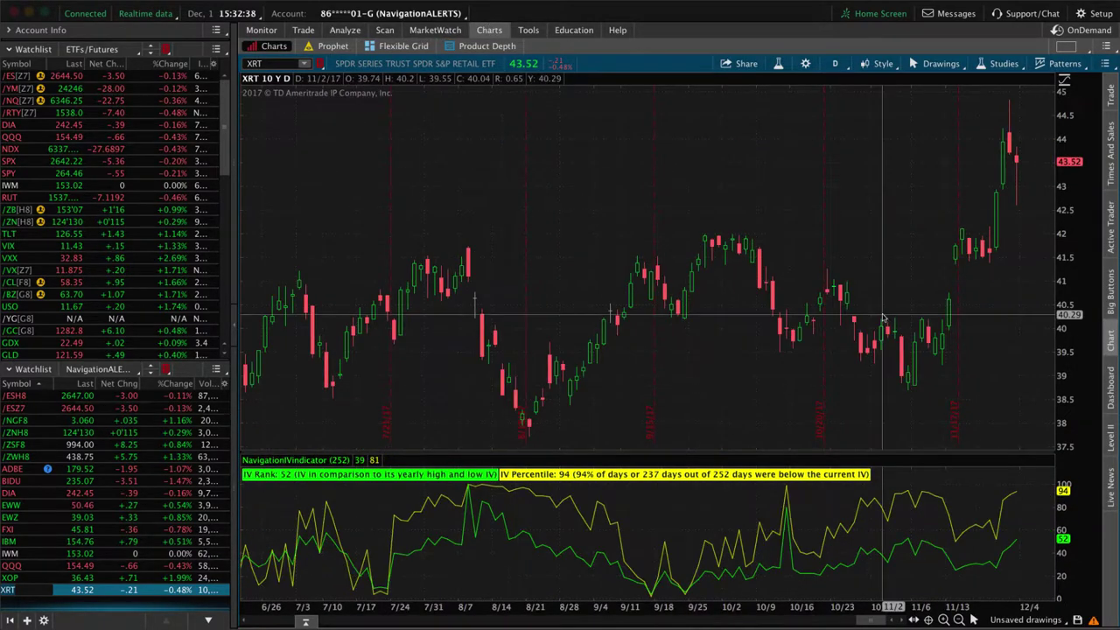